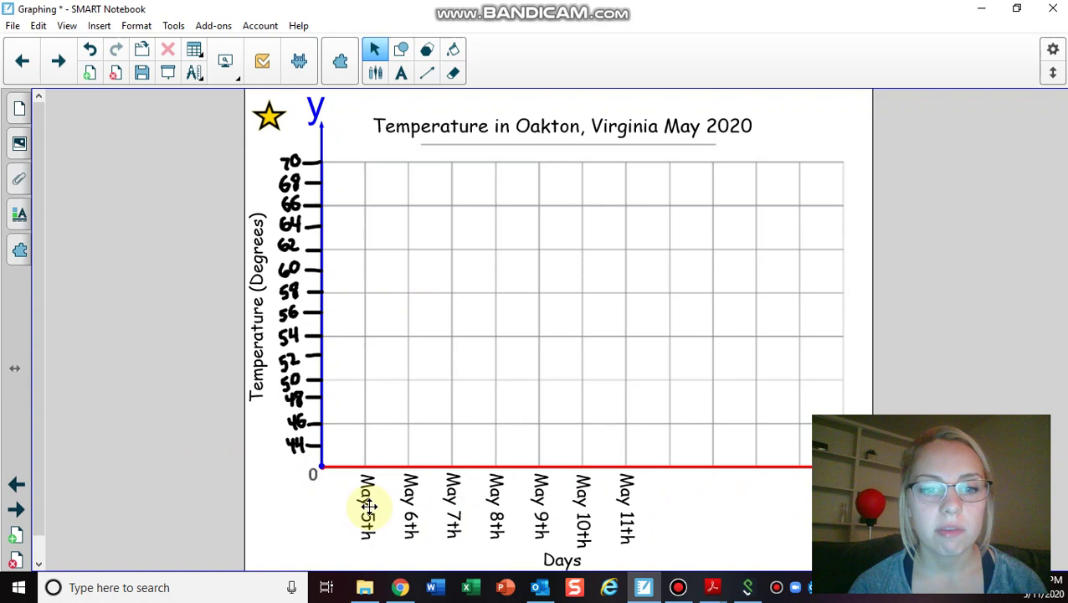
Complete the vertical axis title as 'Temperature (Degrees Fahrenheit)', correcting the misspelled Farenheit
{"action": "left_click", "coordinate": [567, 561]}
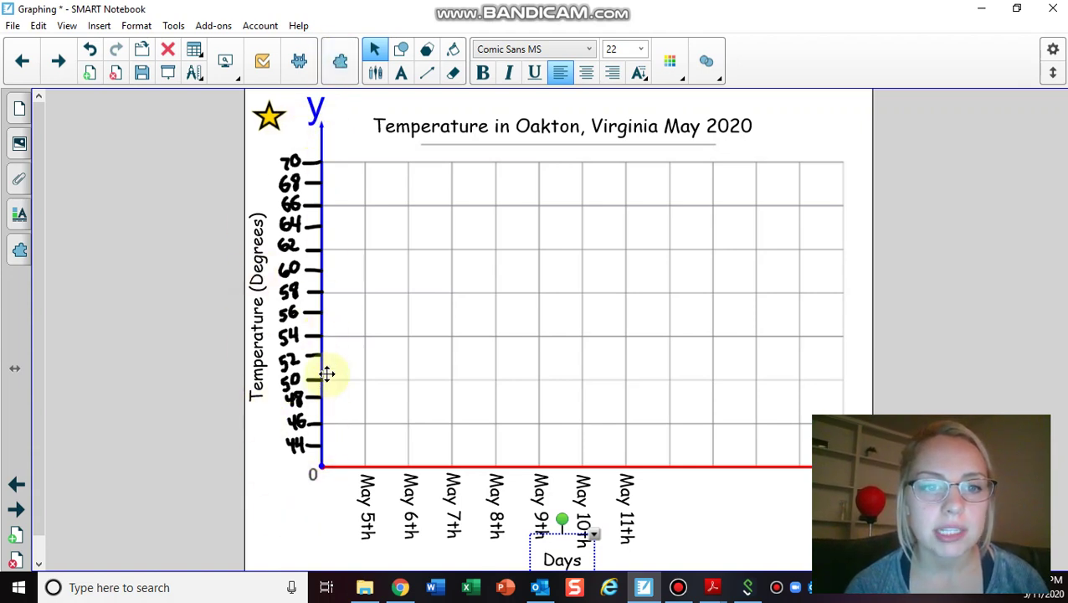
{"action": "left_click", "coordinate": [312, 102]}
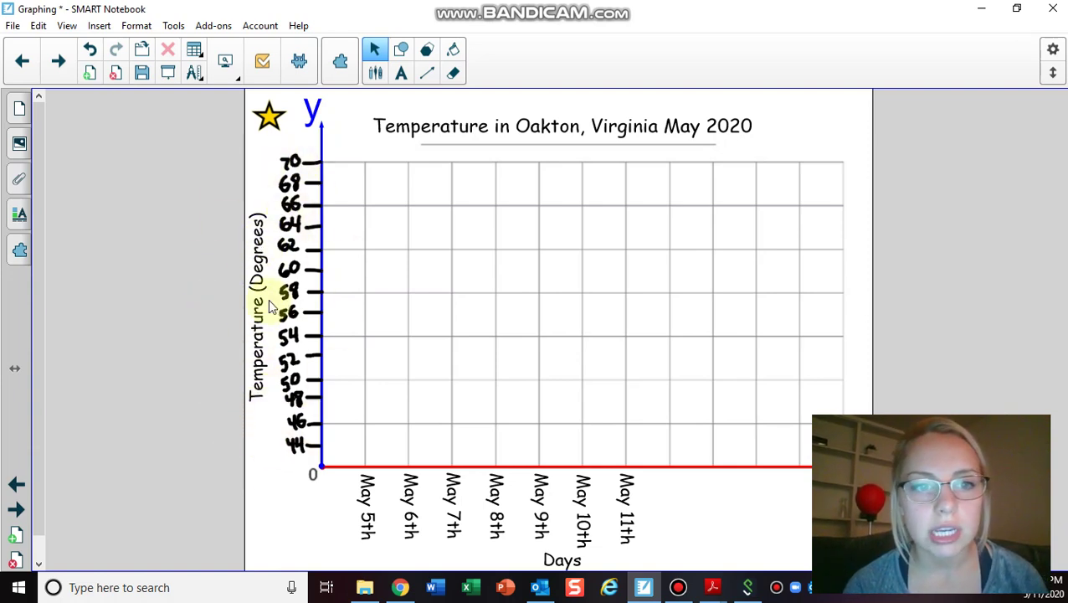
{"action": "left_click", "coordinate": [258, 217]}
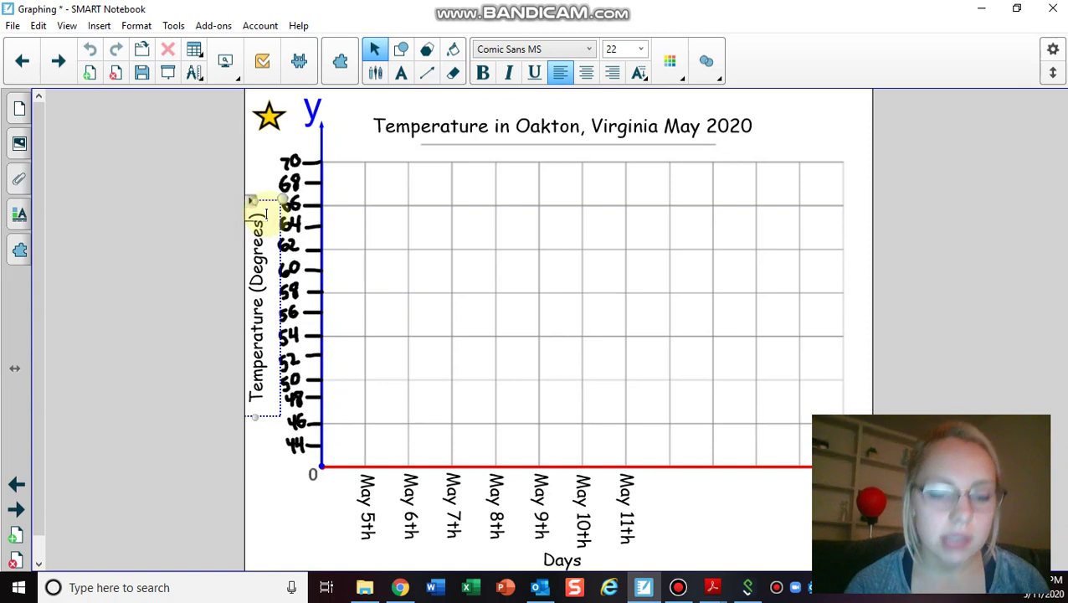
{"action": "type", "text": "Faren"}
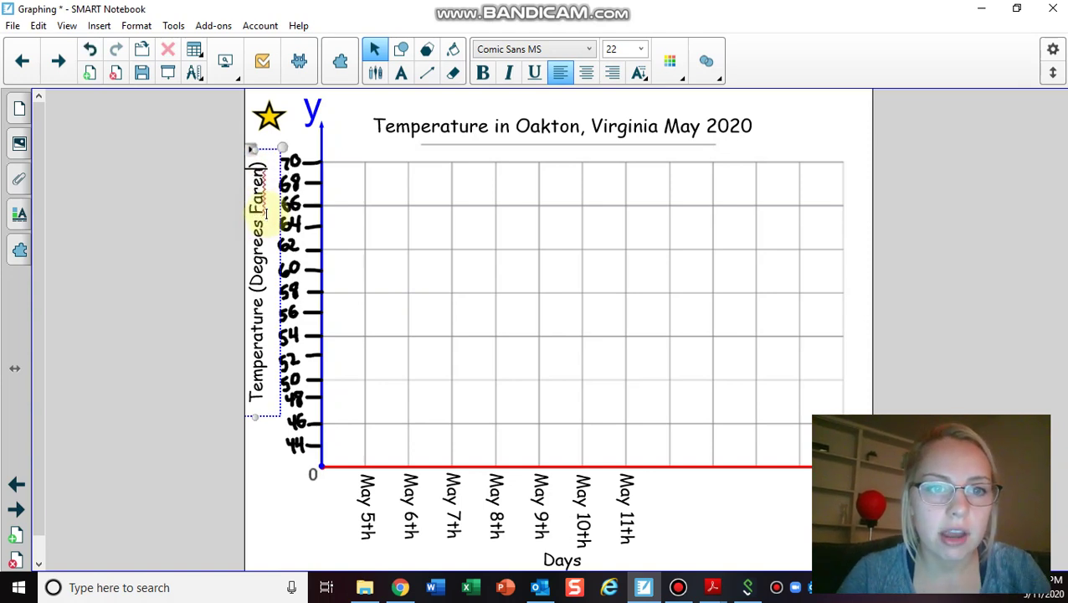
{"action": "type", "text": "heit"}
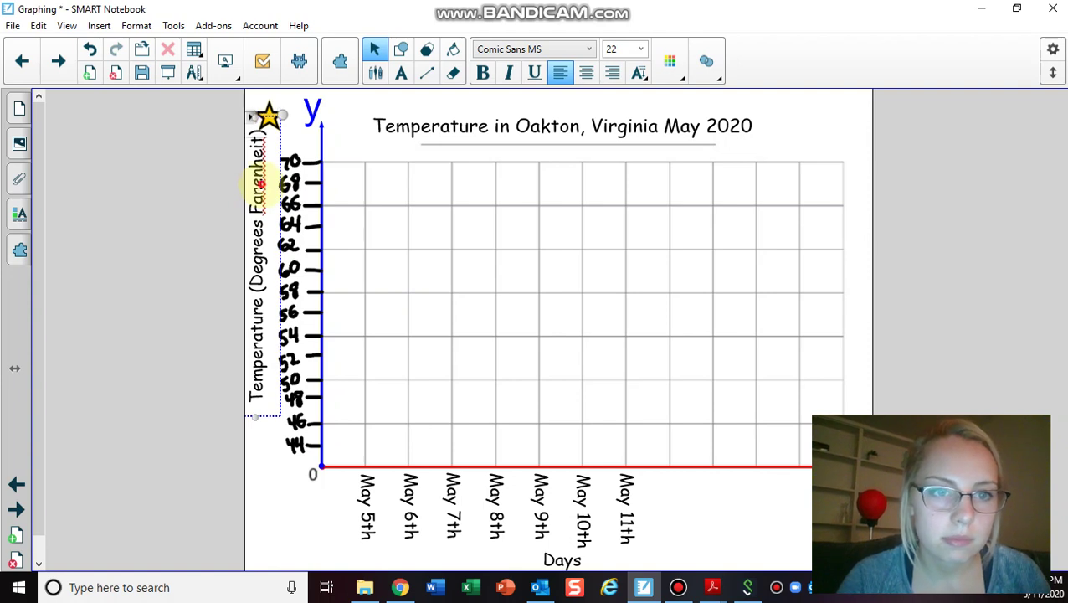
{"action": "right_click", "coordinate": [265, 184]}
{"action": "left_click", "coordinate": [312, 193]}
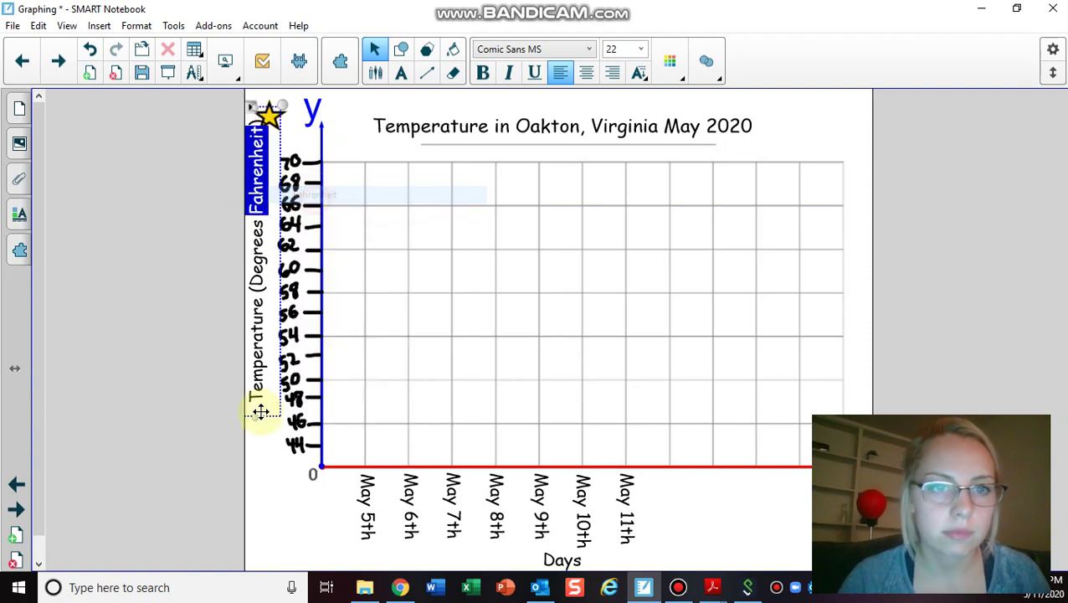
Move the vertical axis title slightly lower beside the temperature scale
{"action": "left_click", "coordinate": [269, 453]}
{"action": "left_click_drag", "start_coordinate": [258, 338], "coordinate": [258, 379]}
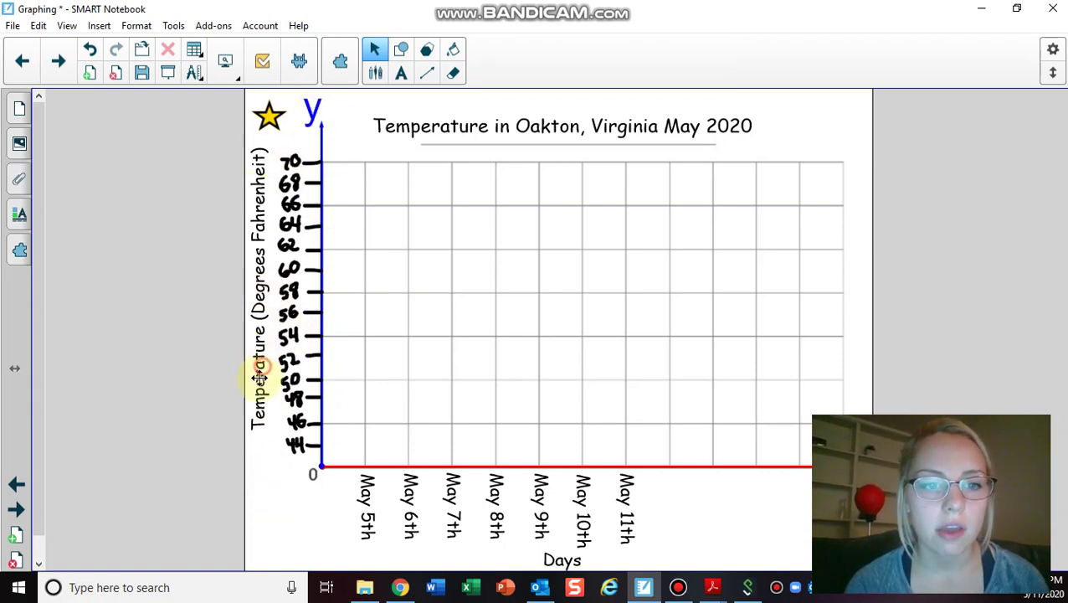
{"action": "left_click_drag", "start_coordinate": [260, 378], "coordinate": [256, 388]}
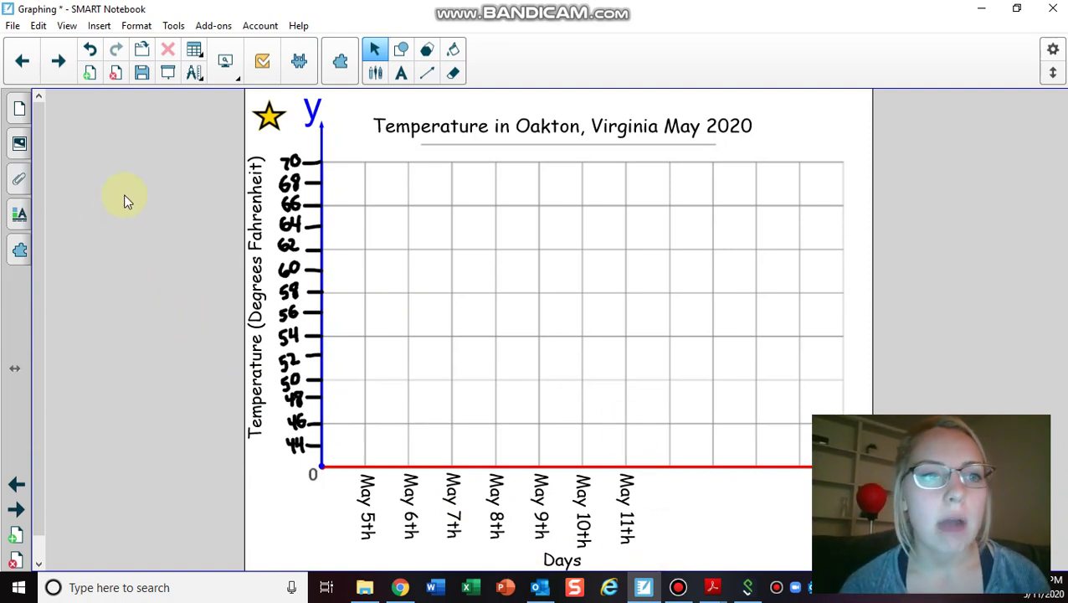
Check the May 5th–11th temperature table on page 1, then return to the graph page
{"action": "left_click", "coordinate": [17, 112]}
{"action": "left_click", "coordinate": [84, 151]}
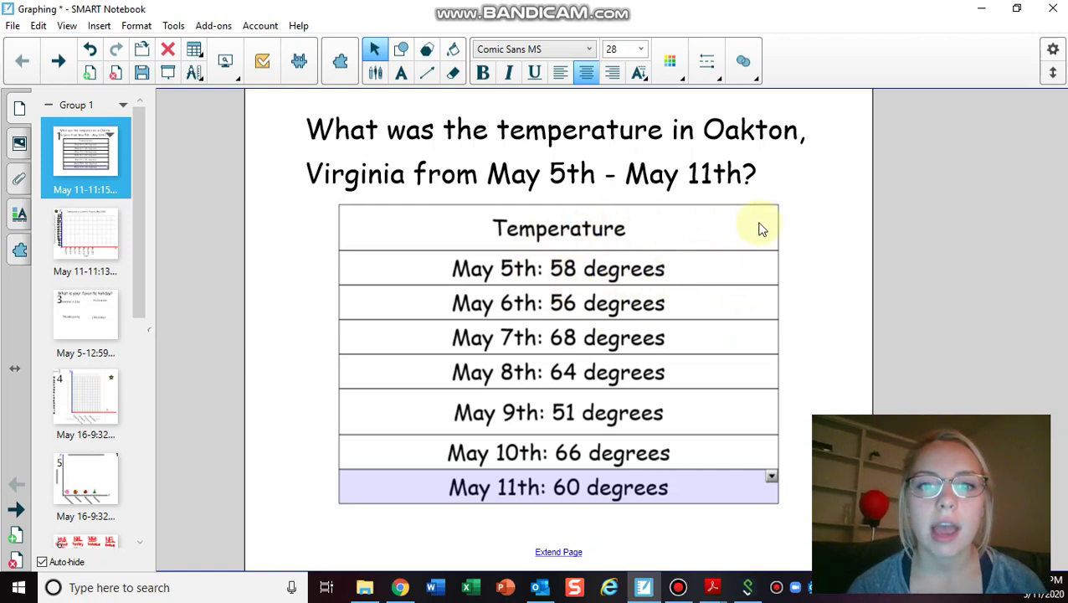
{"action": "left_click", "coordinate": [98, 242]}
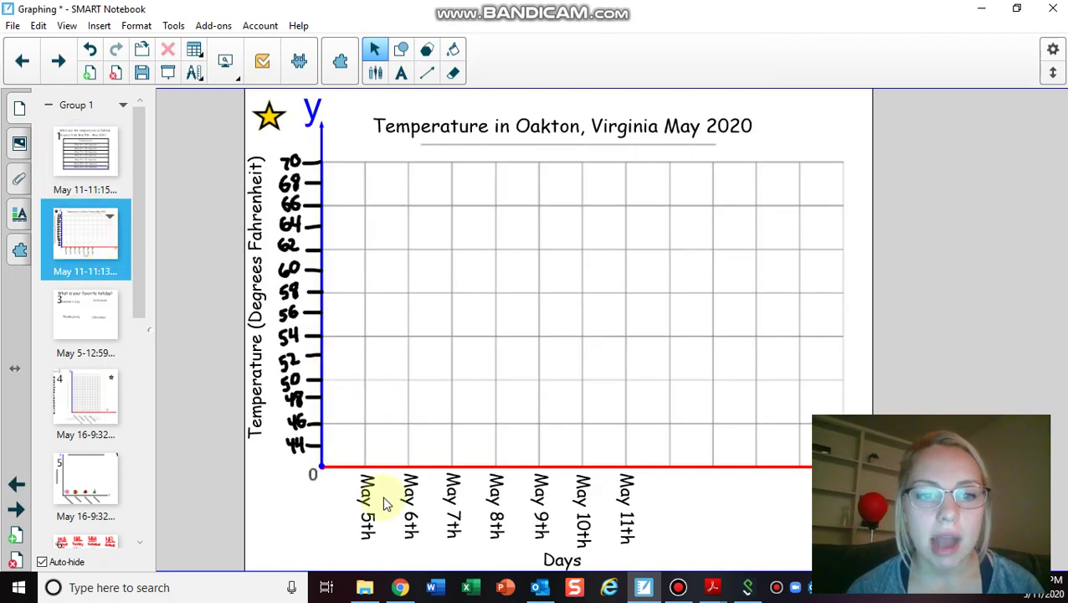
Draw a small circle on the graph and give it a red fill
{"action": "left_click", "coordinate": [401, 49]}
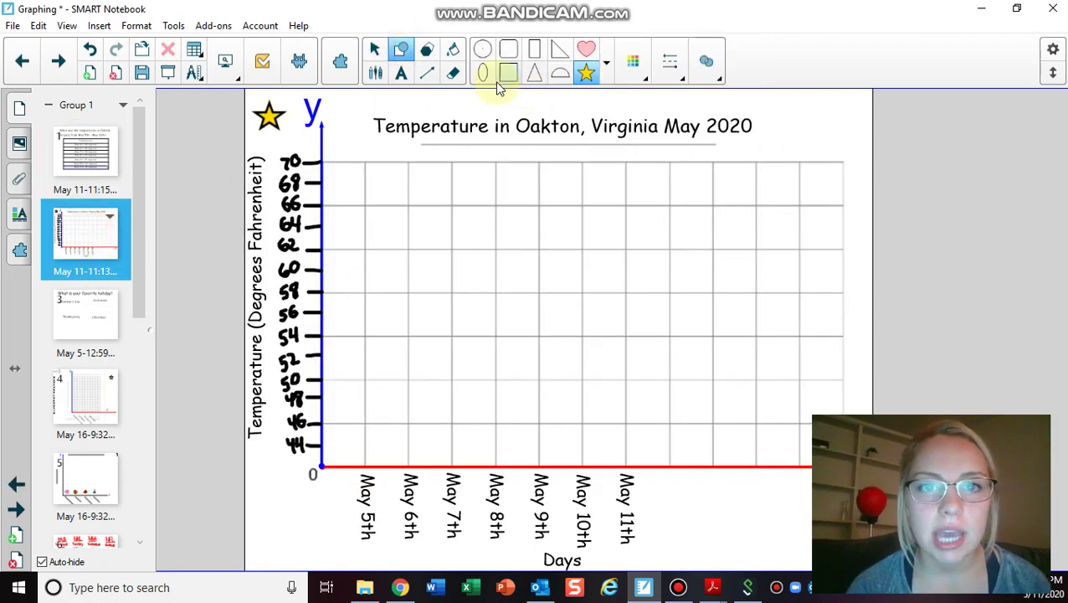
{"action": "left_click", "coordinate": [410, 240]}
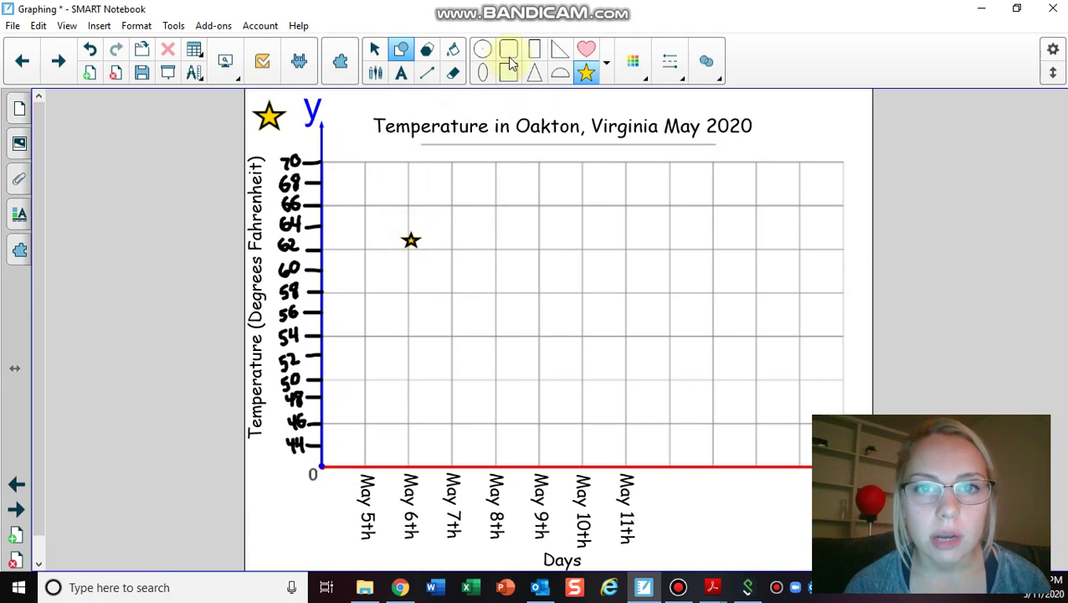
{"action": "key", "text": "ctrl+z"}
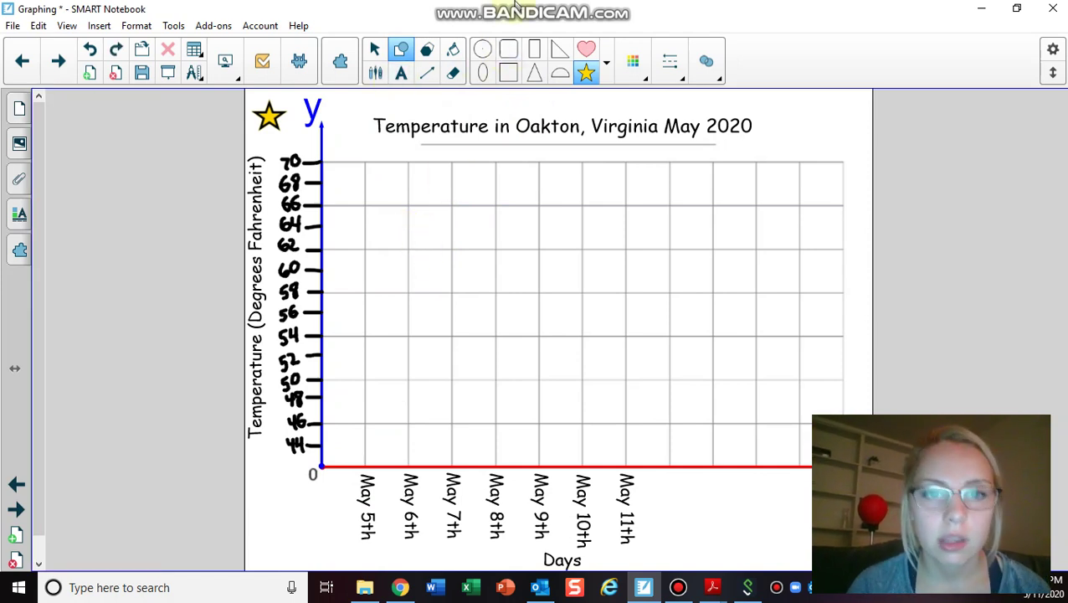
{"action": "left_click", "coordinate": [484, 52]}
{"action": "mouse_move", "coordinate": [446, 196]}
{"action": "left_mouse_down"}
{"action": "mouse_move", "coordinate": [460, 208]}
{"action": "mouse_move", "coordinate": [452, 201]}
{"action": "left_mouse_up"}
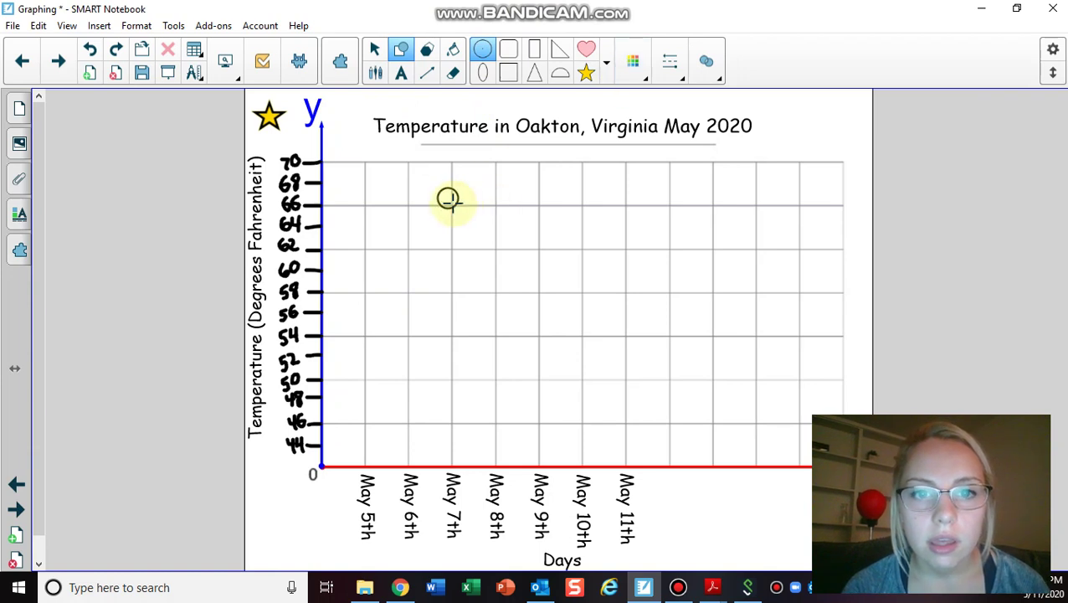
{"action": "left_click", "coordinate": [450, 200]}
{"action": "left_click", "coordinate": [494, 69]}
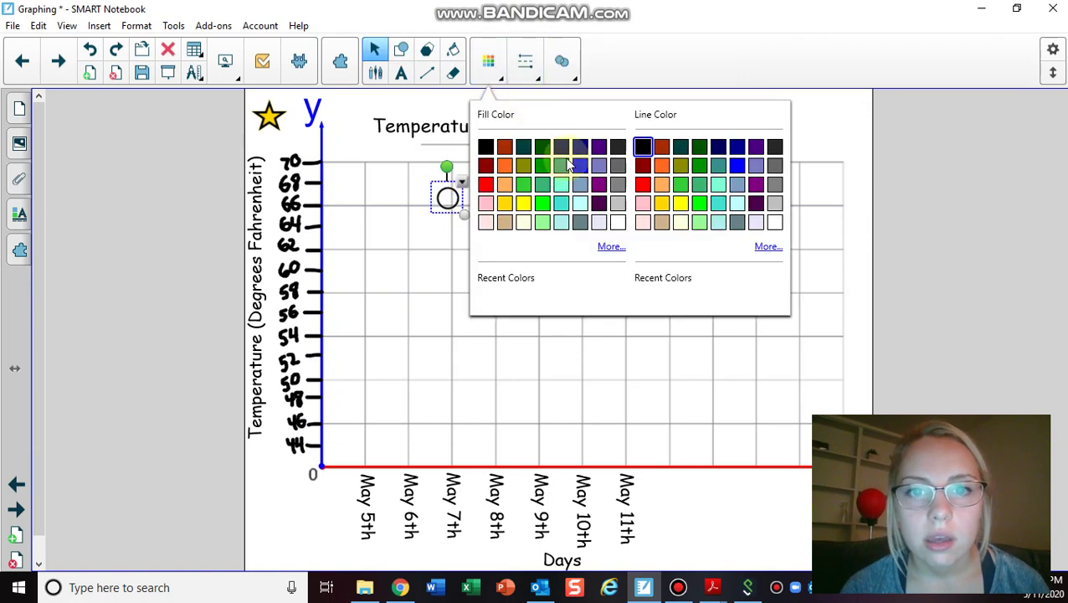
{"action": "left_click", "coordinate": [487, 185]}
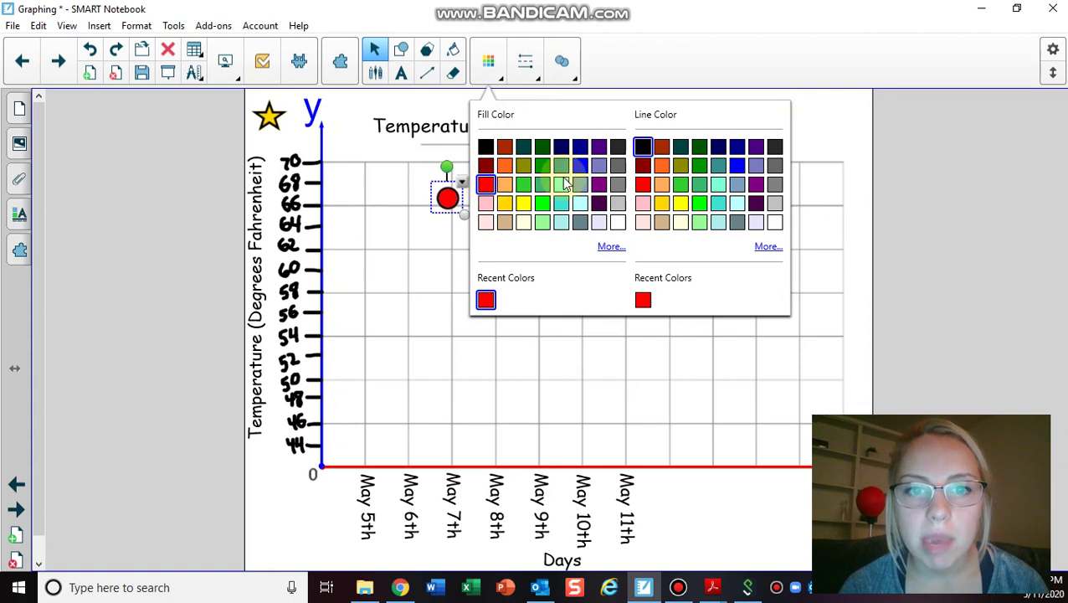
{"action": "left_click", "coordinate": [542, 381]}
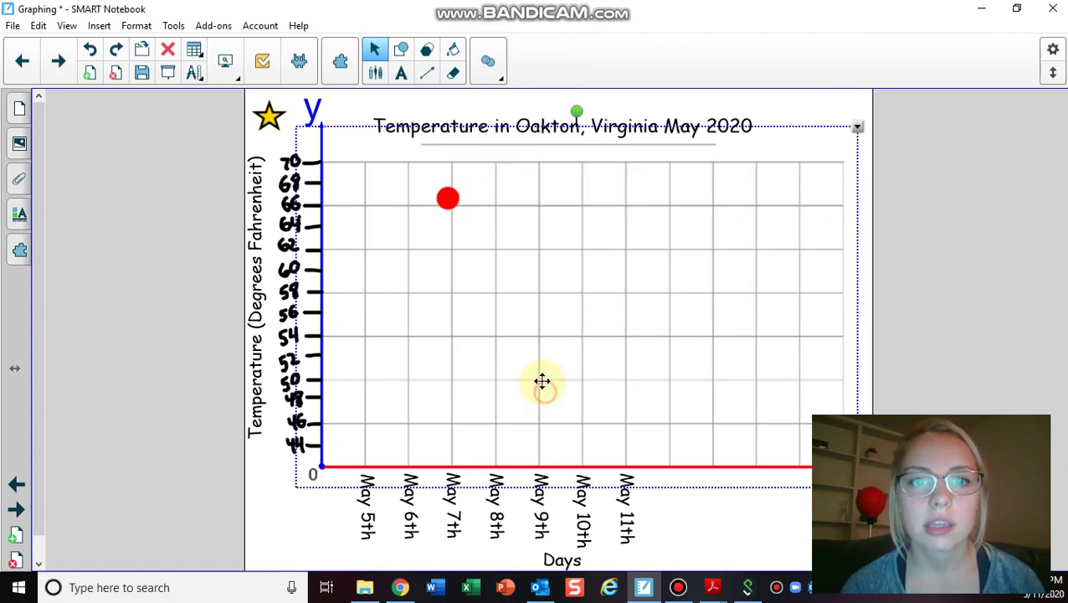
Shrink the red dot and place it at 58 degrees above May 5th
{"action": "left_click", "coordinate": [446, 198]}
{"action": "left_click_drag", "start_coordinate": [446, 197], "coordinate": [384, 343]}
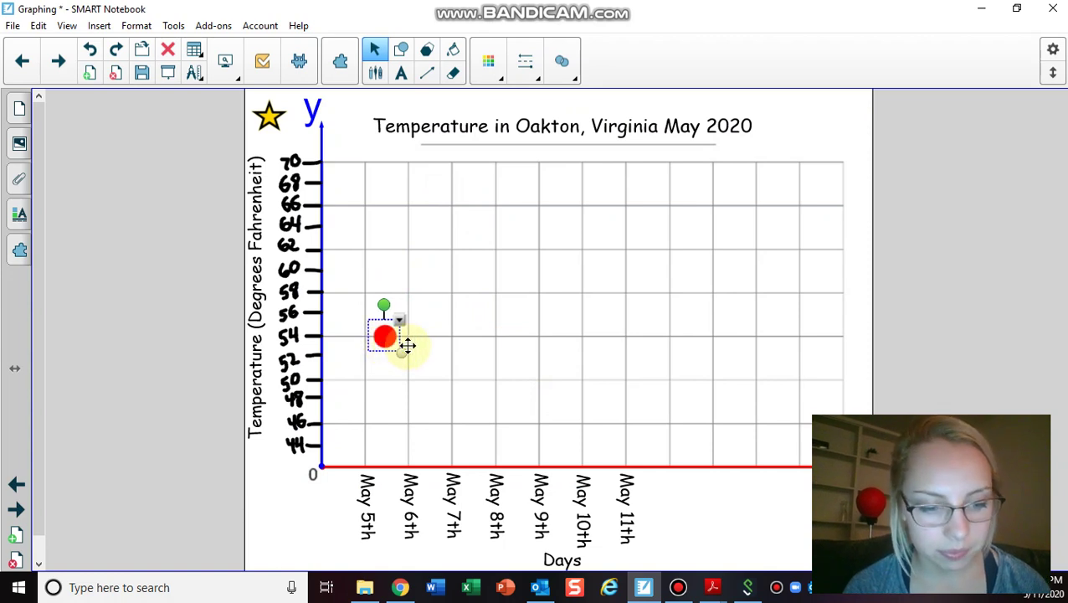
{"action": "left_click_drag", "start_coordinate": [399, 355], "coordinate": [359, 286]}
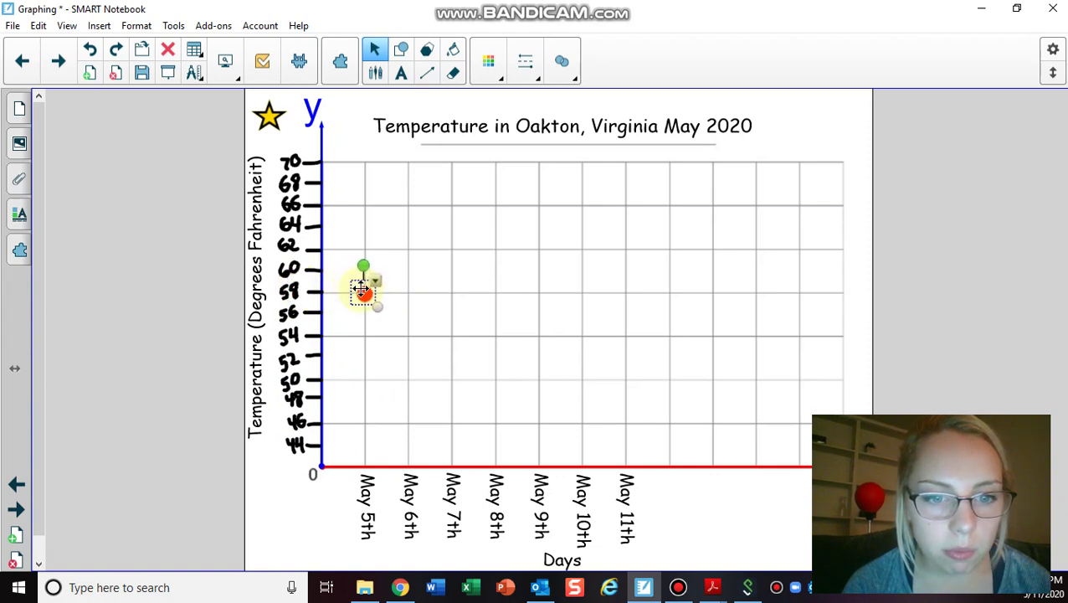
{"action": "left_click_drag", "start_coordinate": [361, 288], "coordinate": [362, 290]}
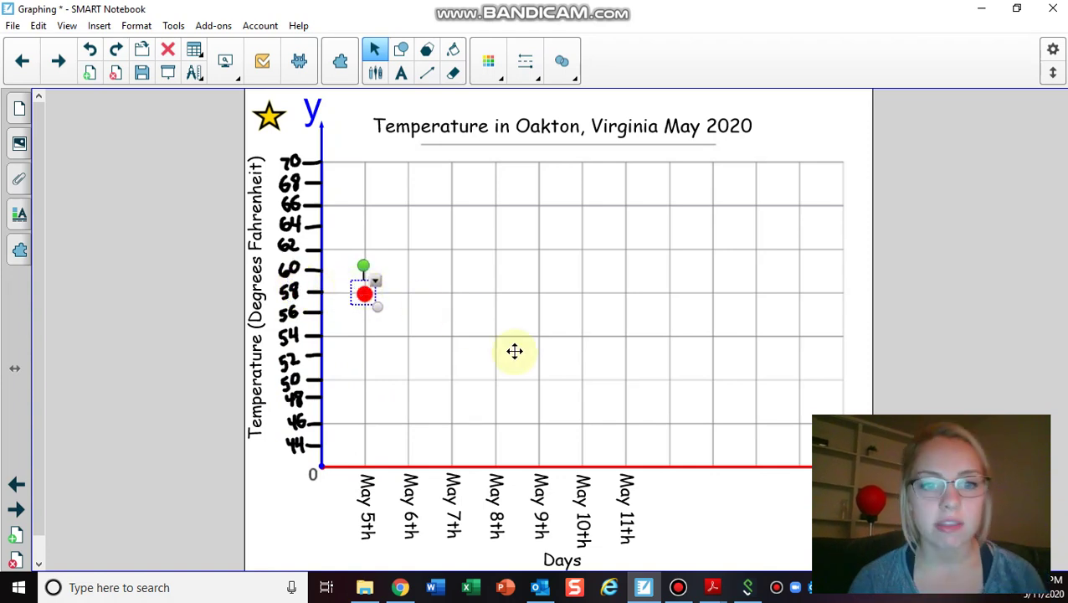
Look up the May 6th temperature on the table page and return to the graph
{"action": "left_click", "coordinate": [18, 114]}
{"action": "left_click", "coordinate": [87, 144]}
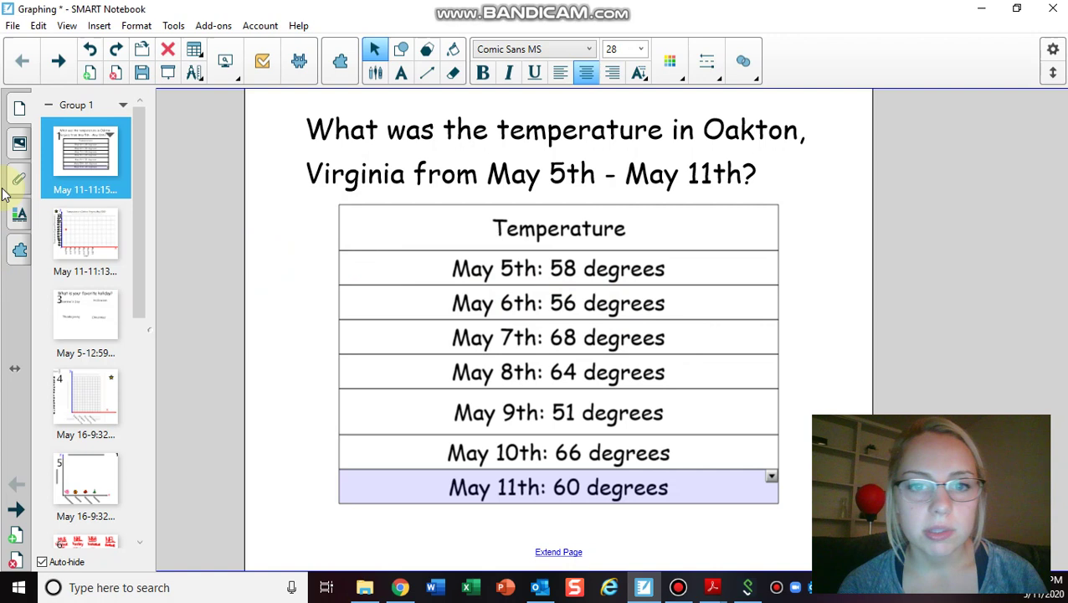
{"action": "left_click", "coordinate": [96, 231]}
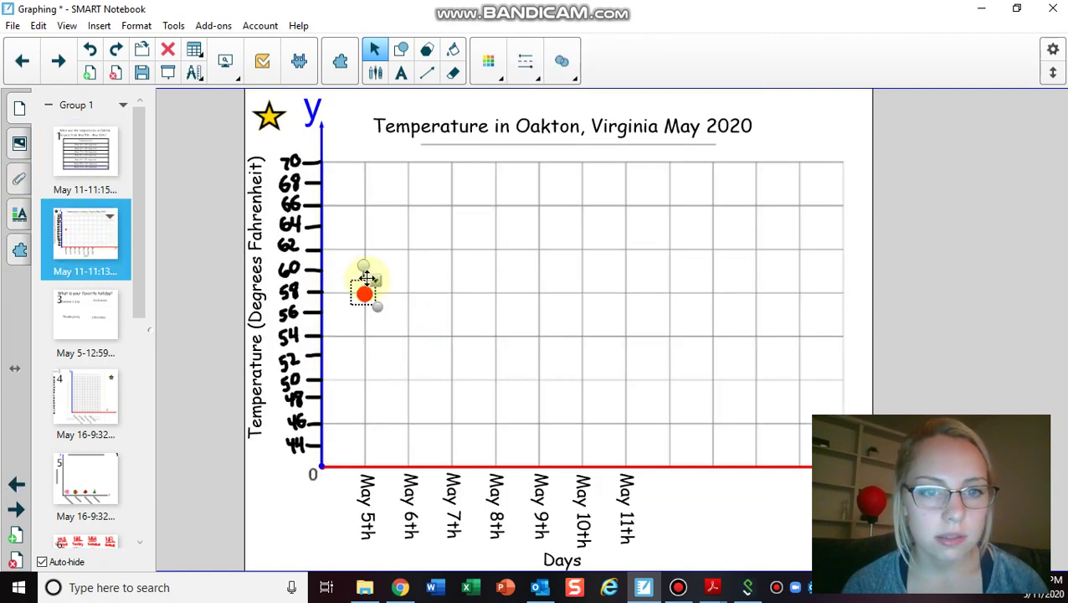
Place a second red dot at 56 degrees in the May 6th column
{"action": "left_click", "coordinate": [368, 266]}
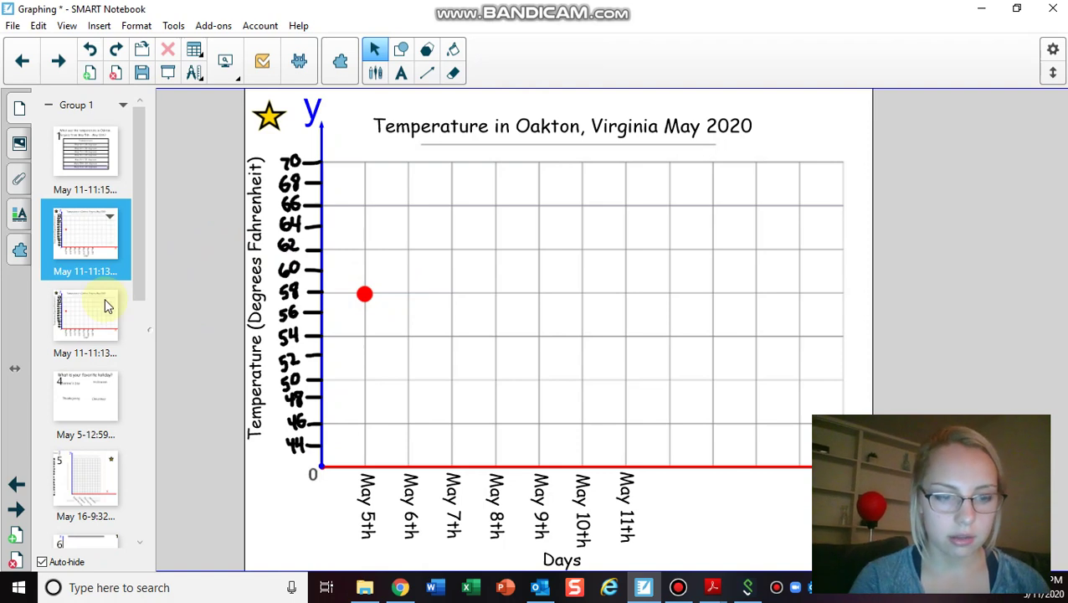
{"action": "left_click", "coordinate": [365, 296]}
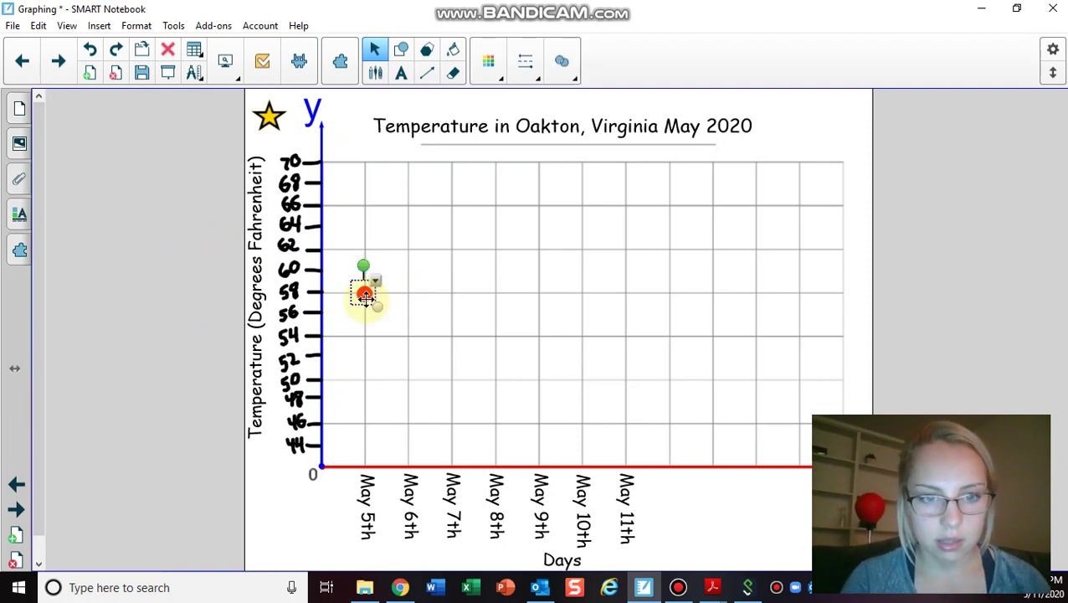
{"action": "left_click_drag", "start_coordinate": [365, 295], "coordinate": [420, 323]}
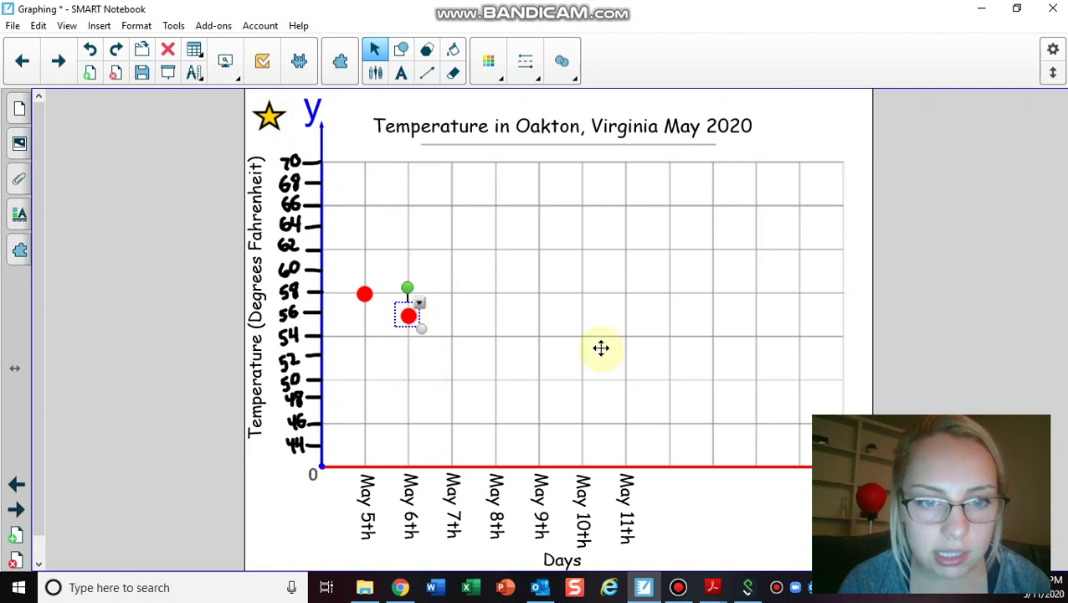
{"action": "left_click", "coordinate": [18, 106]}
Check the table, then add a cloned red dot at 68 degrees above May 7th
{"action": "left_click", "coordinate": [70, 147]}
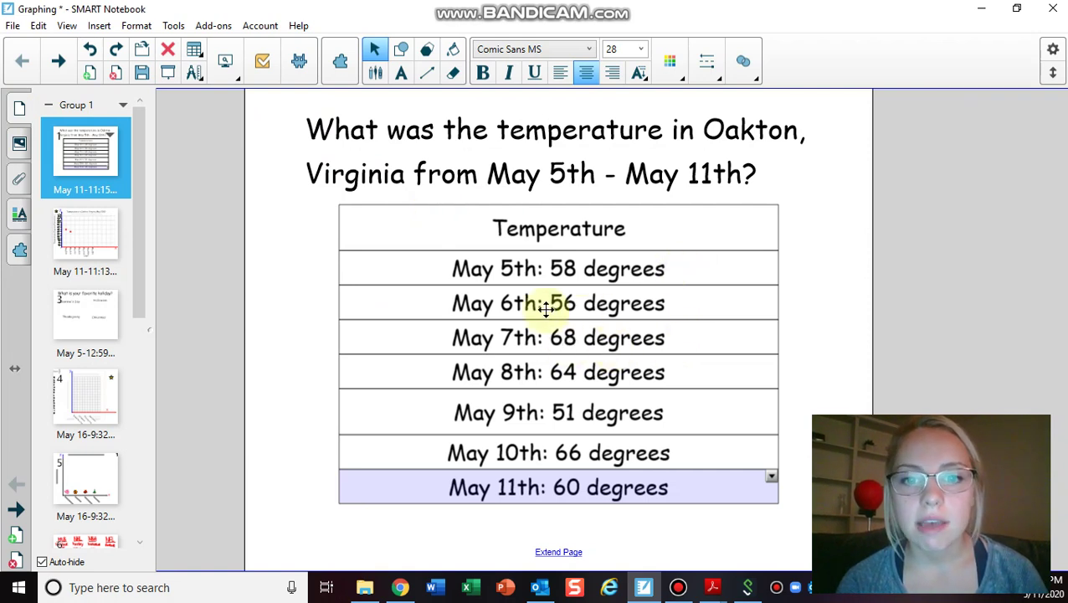
{"action": "left_click", "coordinate": [90, 239]}
{"action": "left_click", "coordinate": [417, 320]}
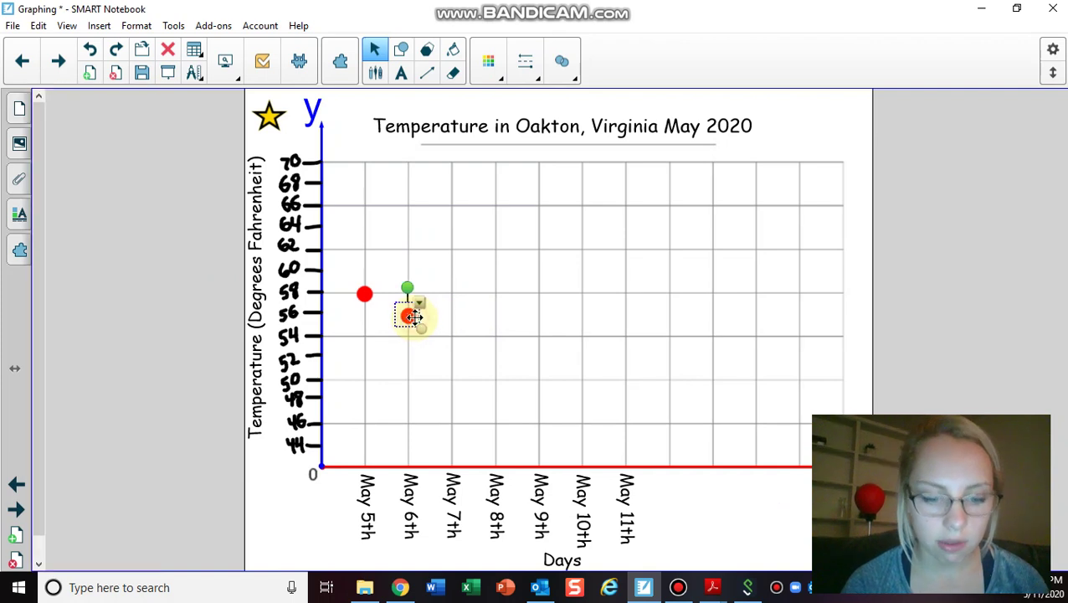
{"action": "left_click_drag", "start_coordinate": [269, 121], "coordinate": [462, 187]}
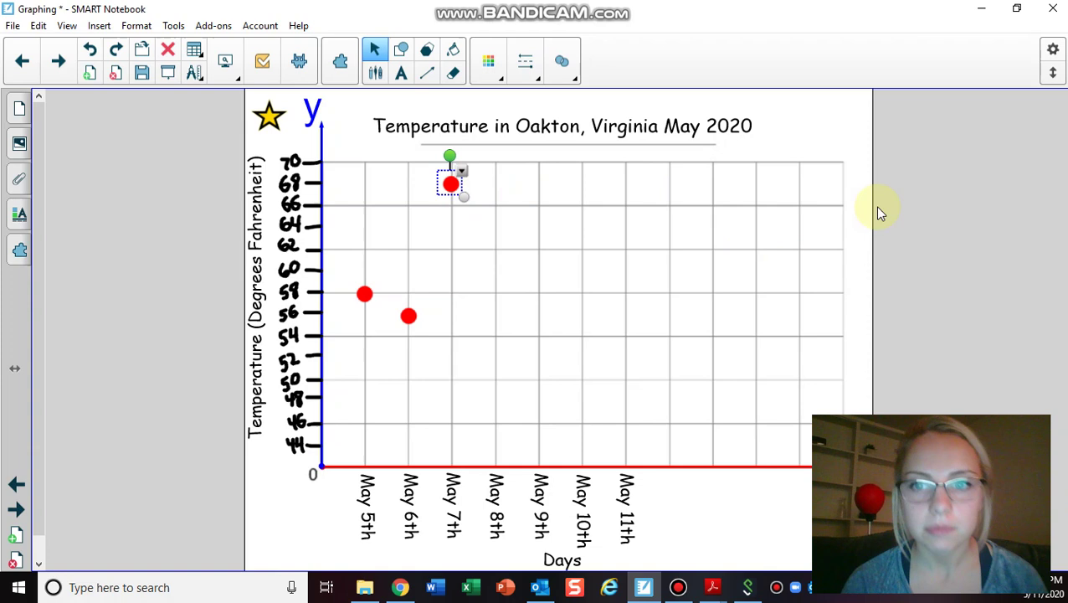
{"action": "left_click", "coordinate": [827, 134]}
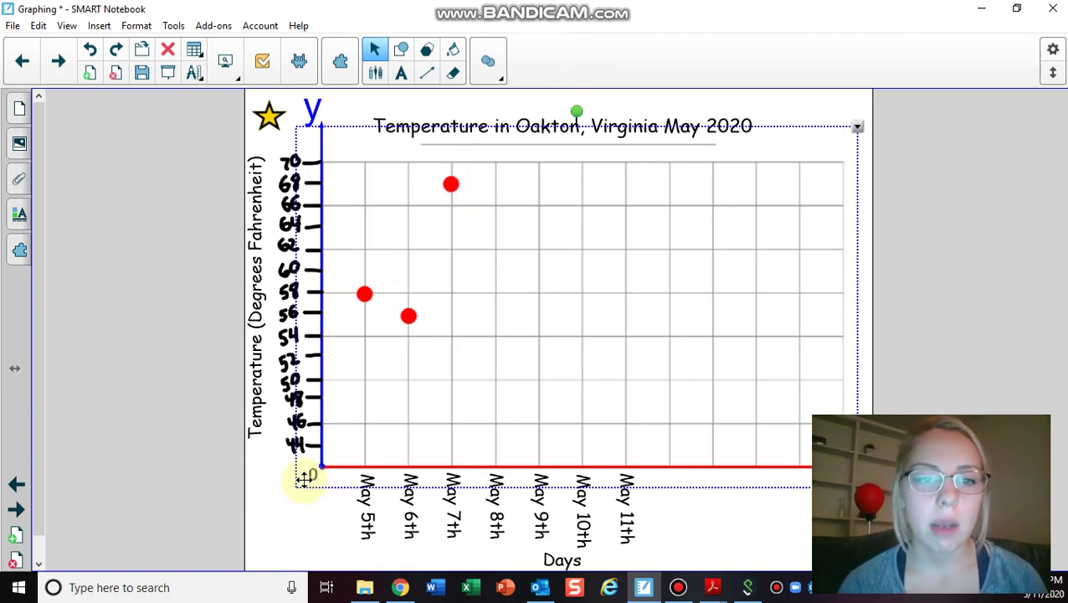
{"action": "left_click", "coordinate": [322, 543]}
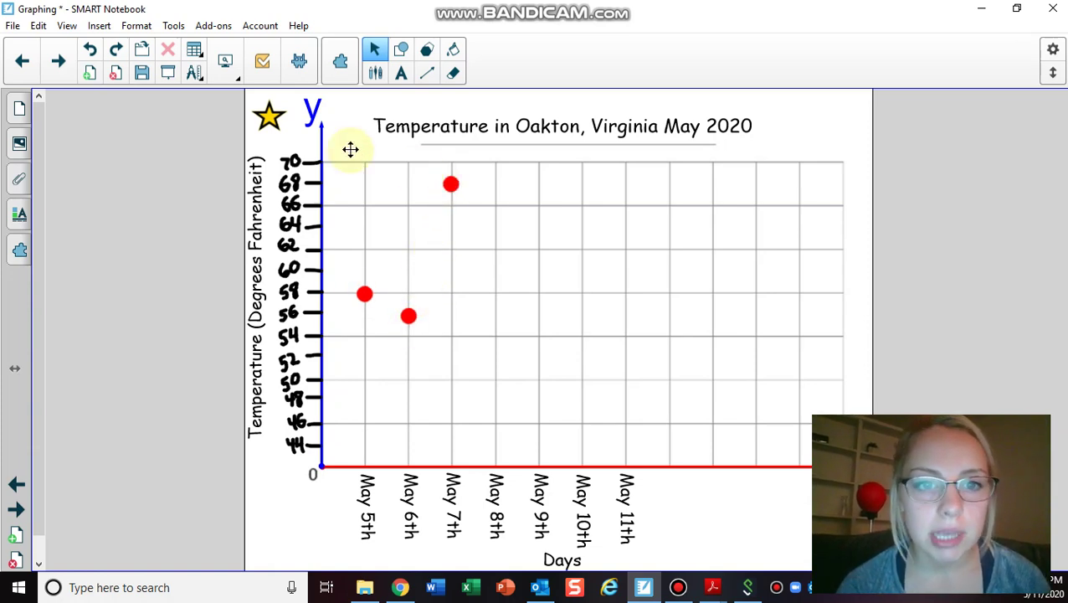
{"action": "left_click", "coordinate": [18, 109]}
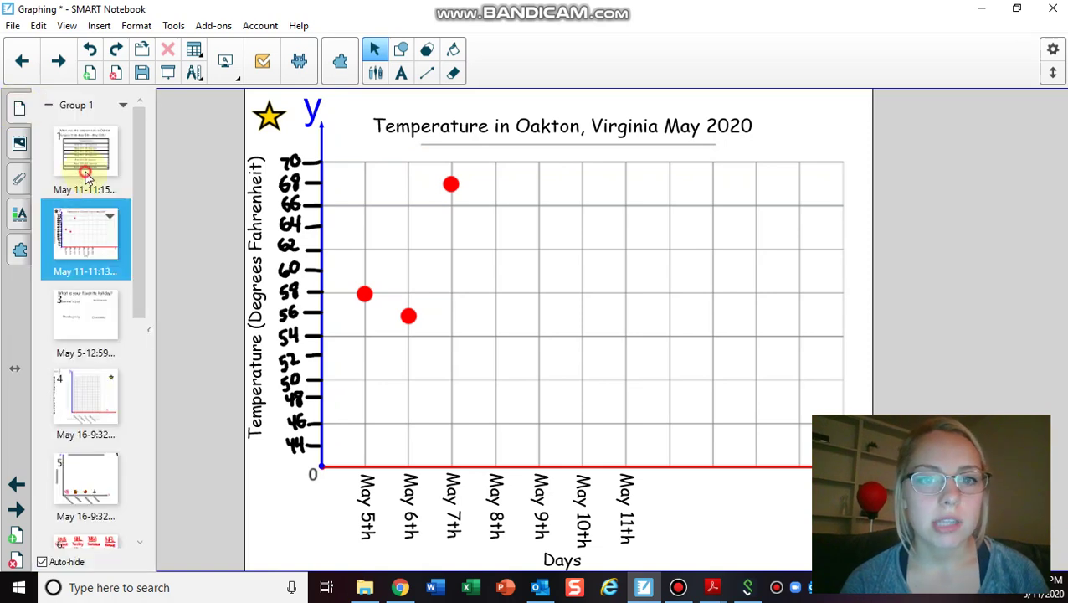
Pull a new red dot off the star and place it at 64 for May 8th
{"action": "left_click", "coordinate": [85, 171]}
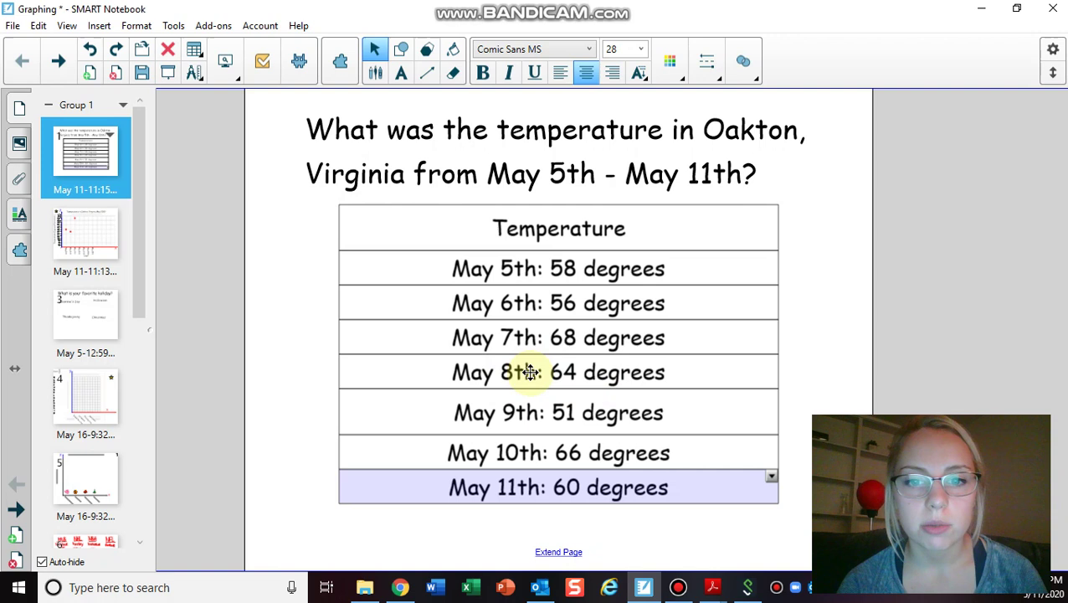
{"action": "left_click", "coordinate": [86, 242]}
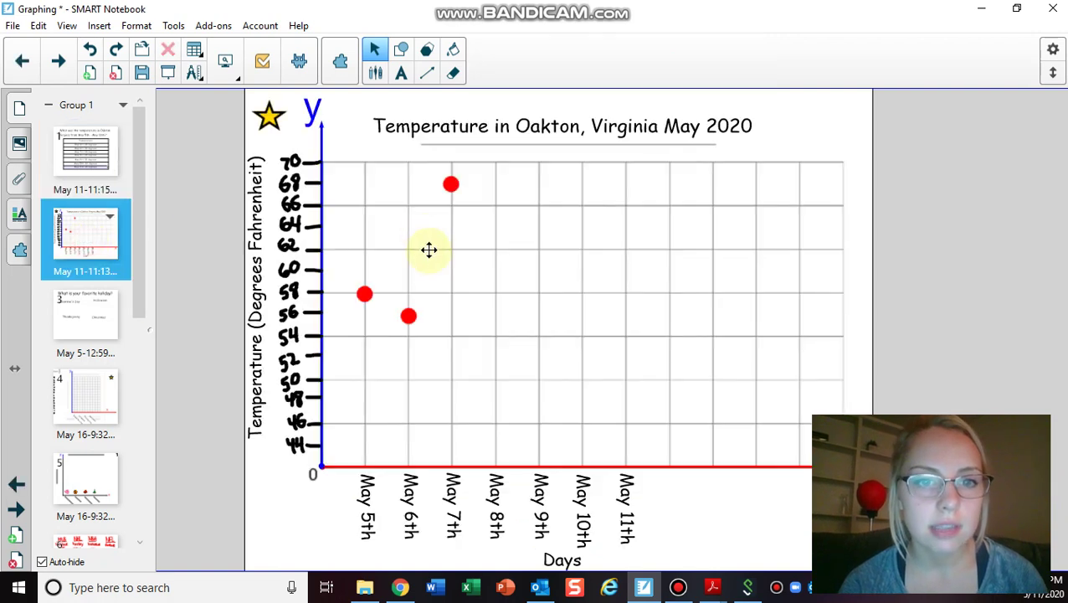
{"action": "left_click", "coordinate": [452, 185]}
{"action": "left_click", "coordinate": [430, 179]}
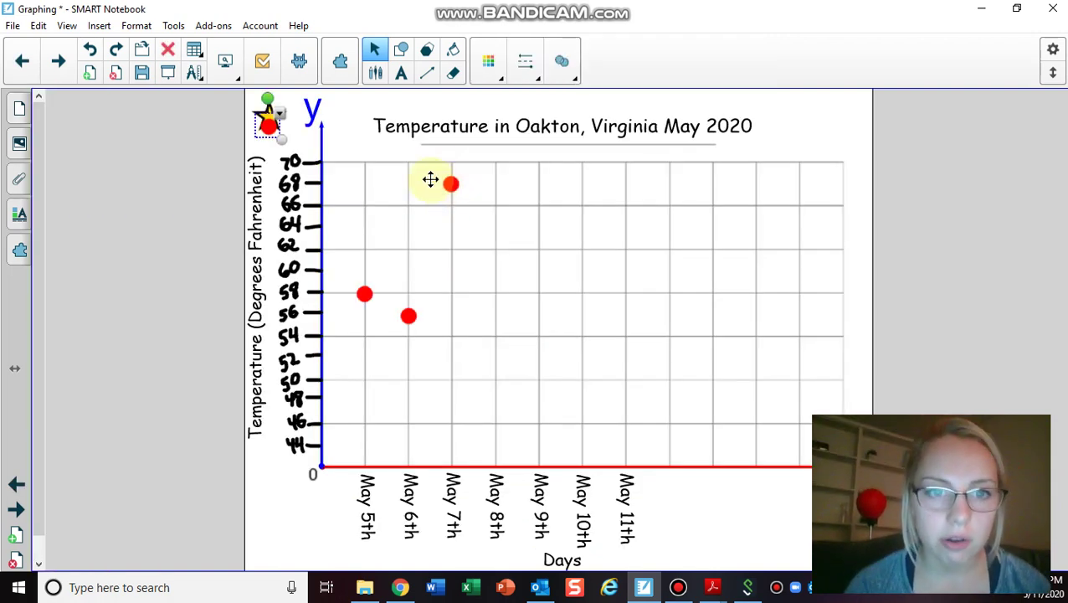
{"action": "left_click_drag", "start_coordinate": [268, 117], "coordinate": [503, 234]}
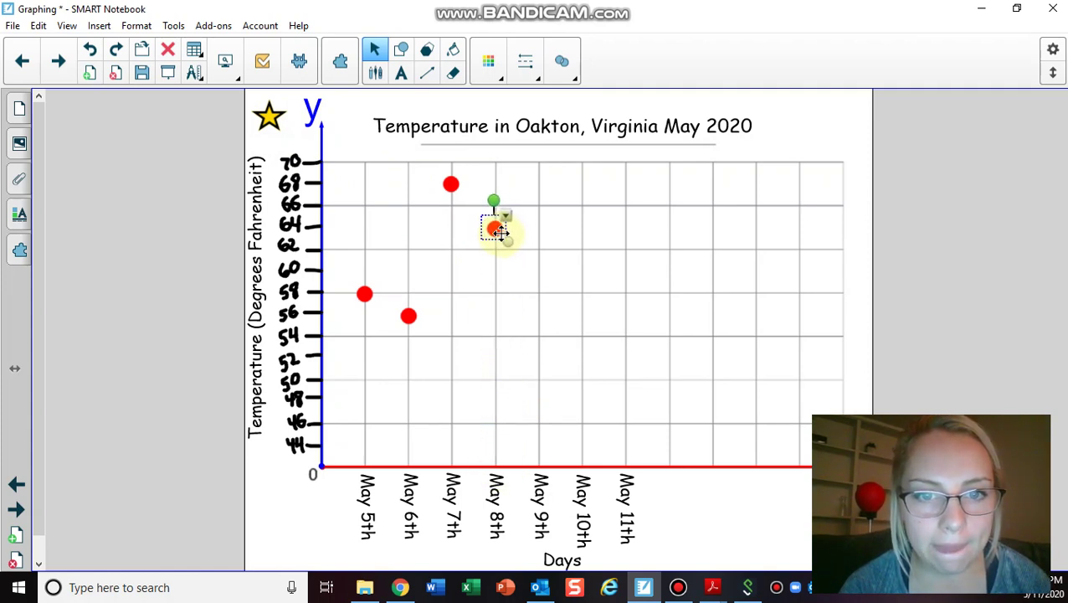
{"action": "left_click_drag", "start_coordinate": [502, 234], "coordinate": [502, 234]}
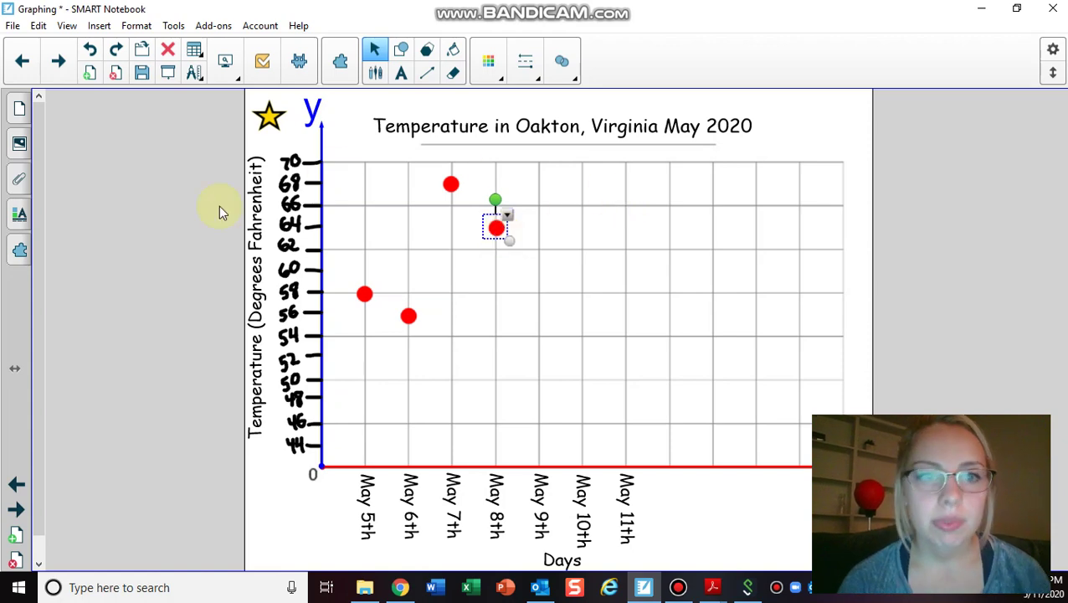
Recheck the temperature table and confirm the May 8th dot on the graph
{"action": "left_click", "coordinate": [17, 107]}
{"action": "left_click", "coordinate": [98, 148]}
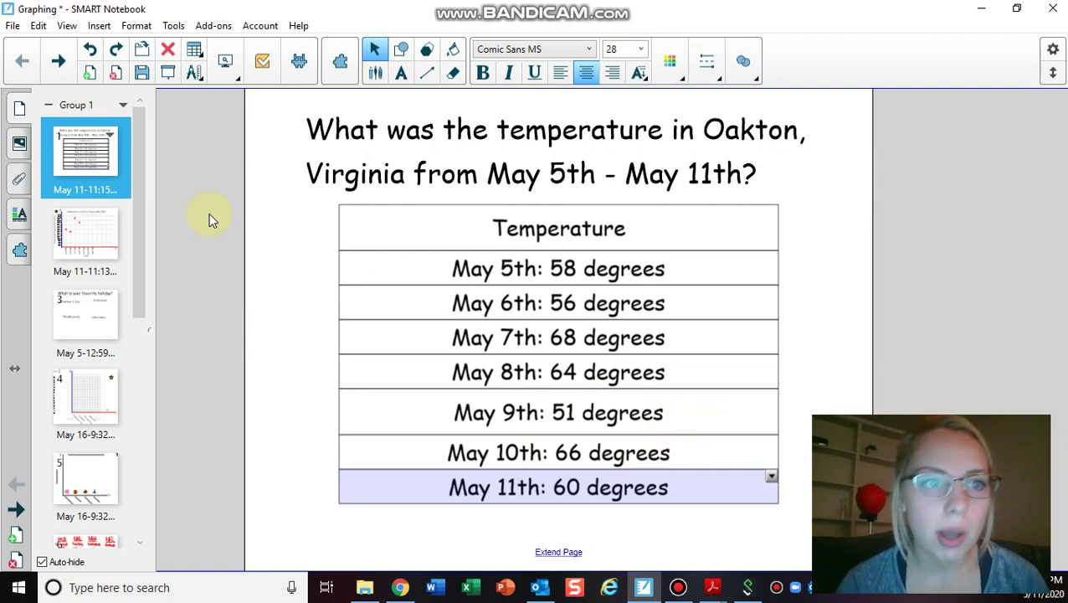
{"action": "left_click", "coordinate": [92, 243]}
{"action": "left_click", "coordinate": [497, 231]}
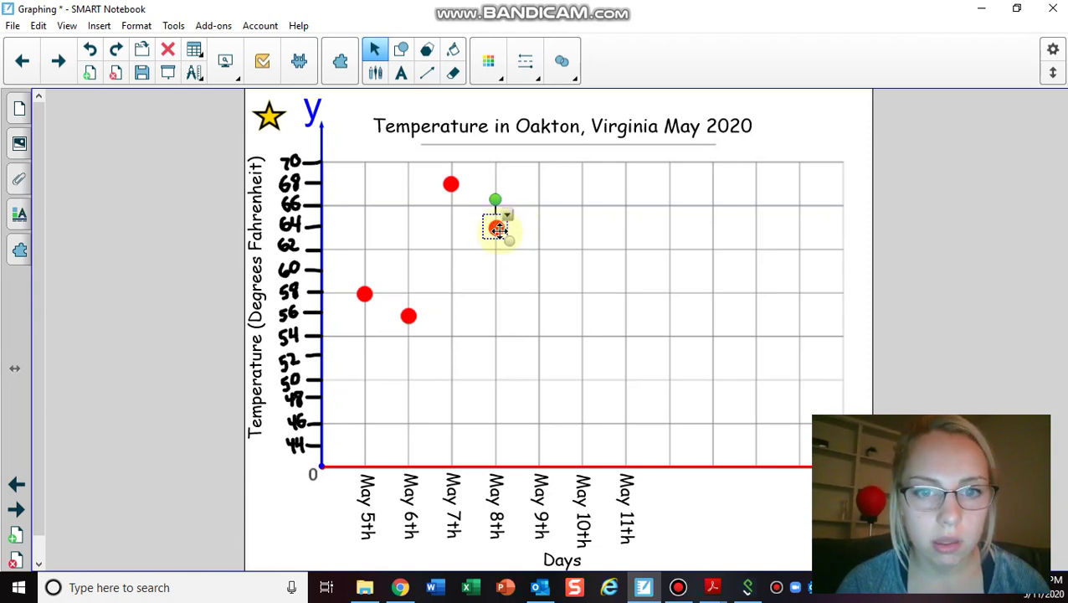
Drag a cloned red dot into the May 9th column and nudge it down to 51
{"action": "left_click", "coordinate": [267, 123]}
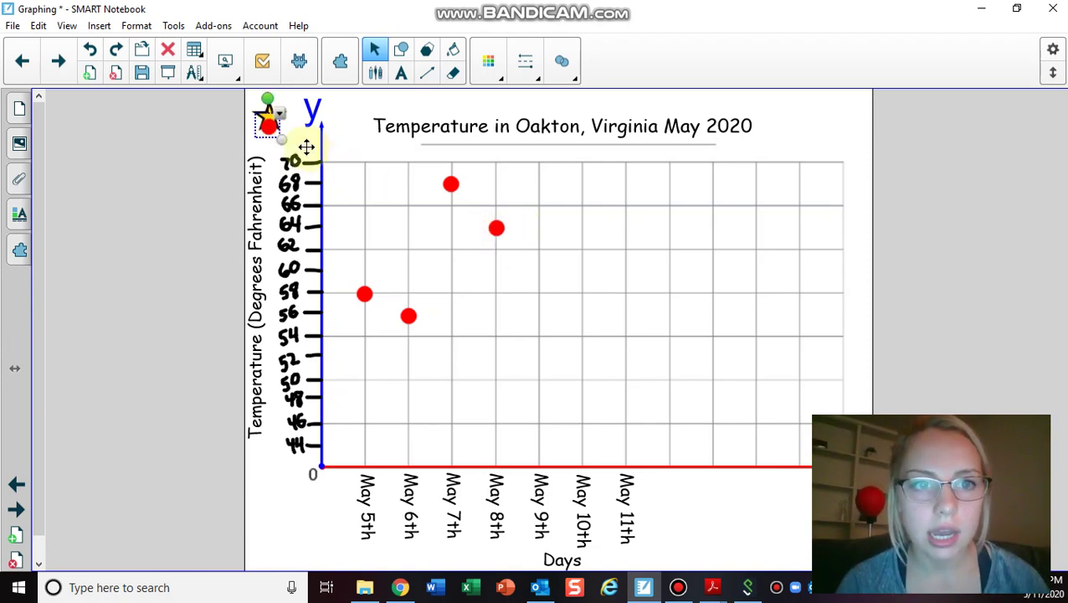
{"action": "left_click_drag", "start_coordinate": [267, 124], "coordinate": [548, 370]}
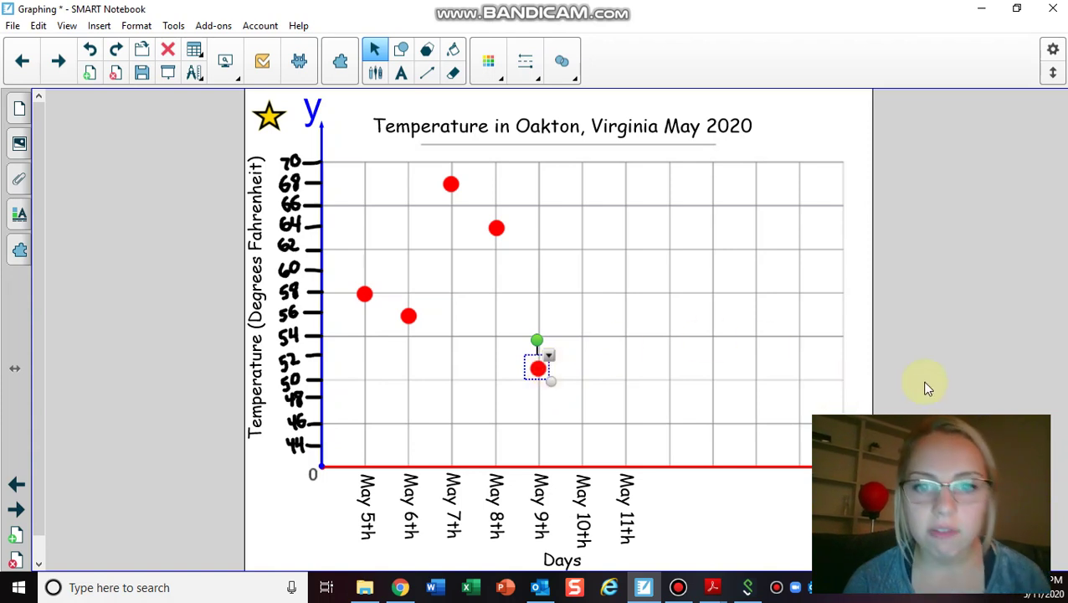
{"action": "left_click", "coordinate": [768, 515]}
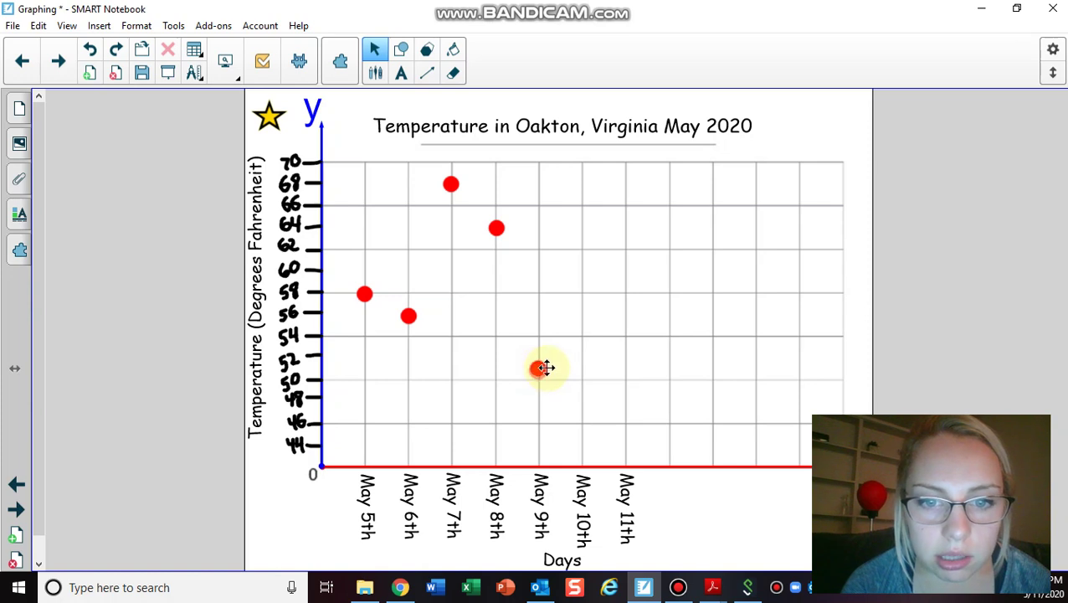
{"action": "left_click_drag", "start_coordinate": [546, 367], "coordinate": [551, 376]}
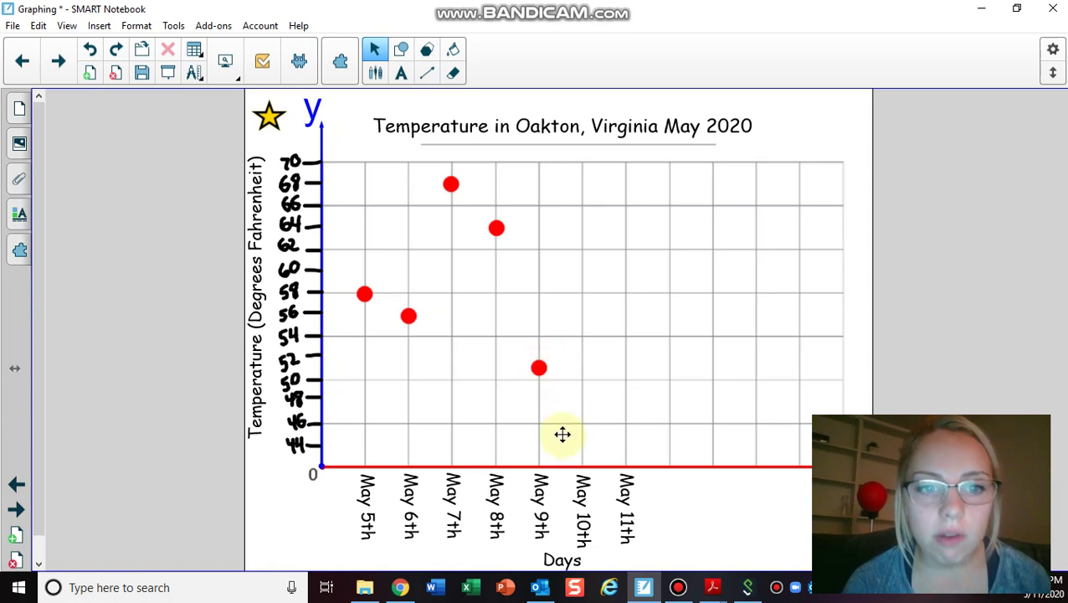
{"action": "left_click", "coordinate": [542, 369]}
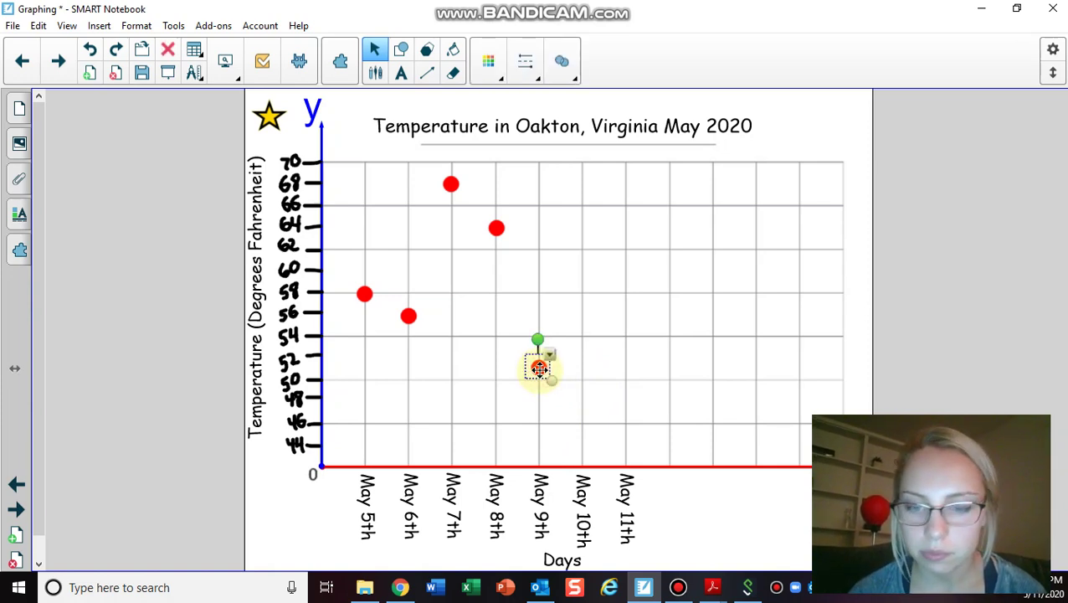
Check the table and add a red dot at 66 degrees for May 10th
{"action": "left_click", "coordinate": [754, 501]}
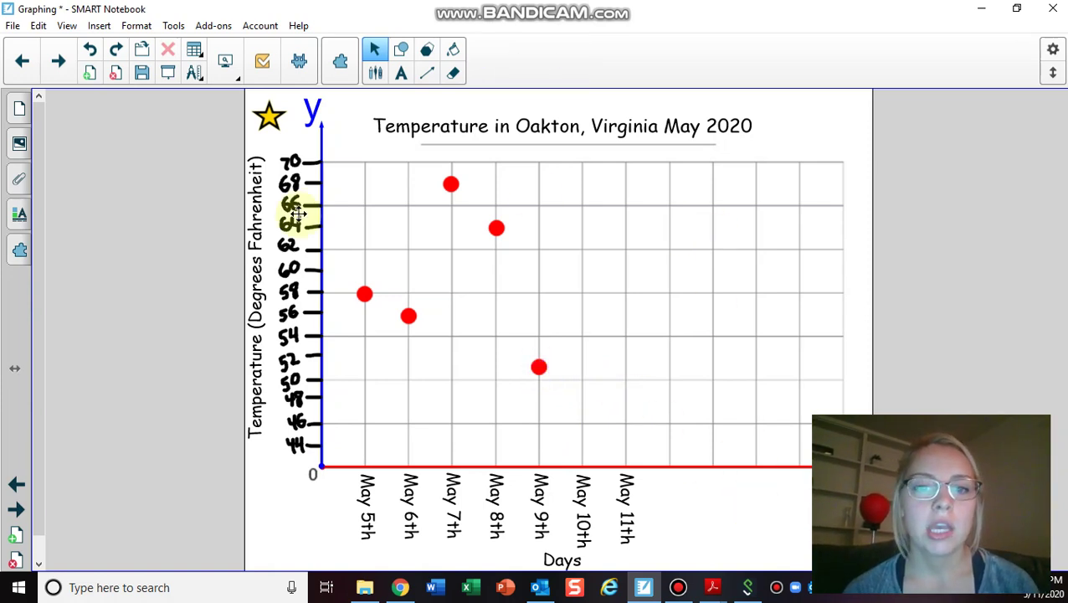
{"action": "left_click", "coordinate": [19, 110]}
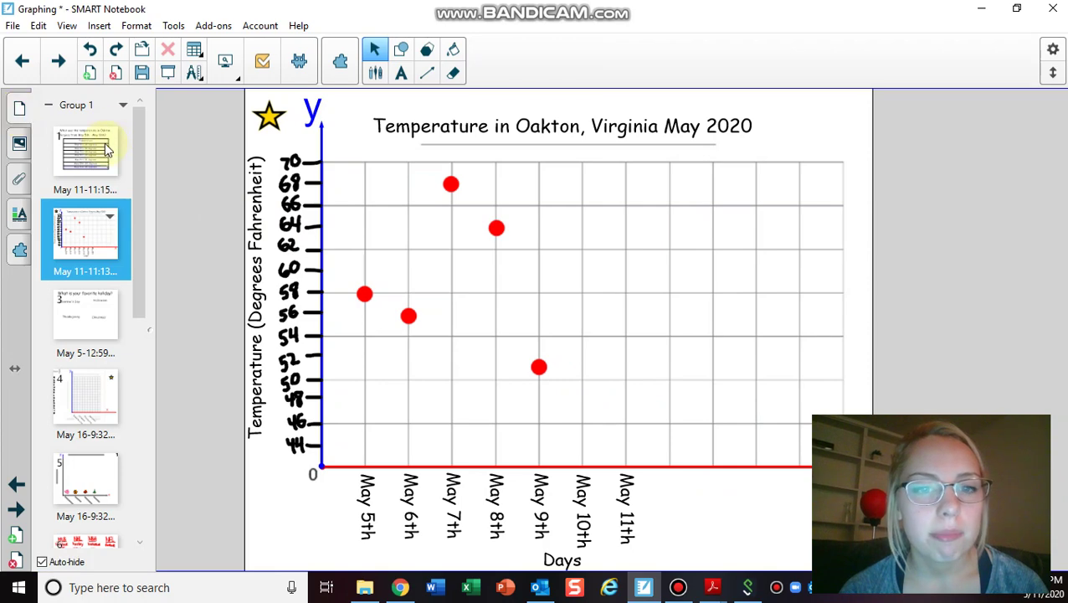
{"action": "left_click", "coordinate": [105, 150]}
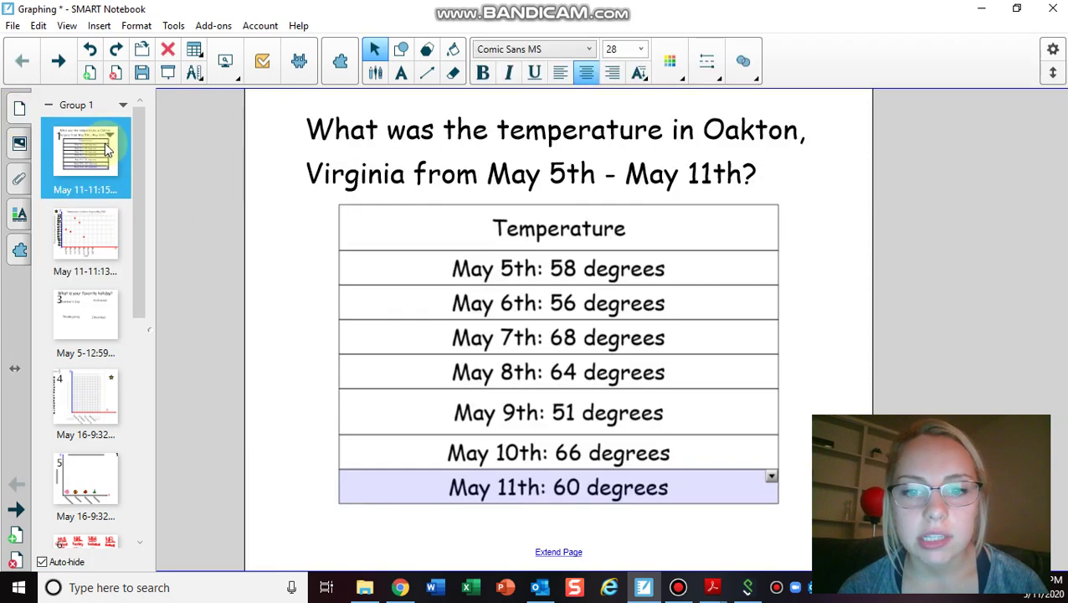
{"action": "left_click", "coordinate": [92, 222]}
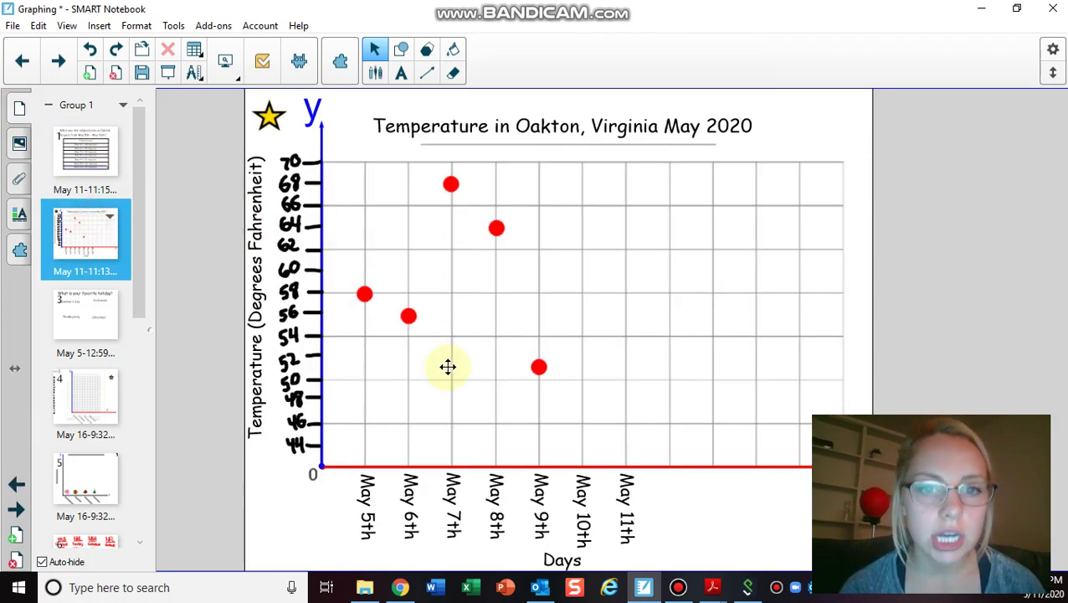
{"action": "left_click", "coordinate": [538, 370]}
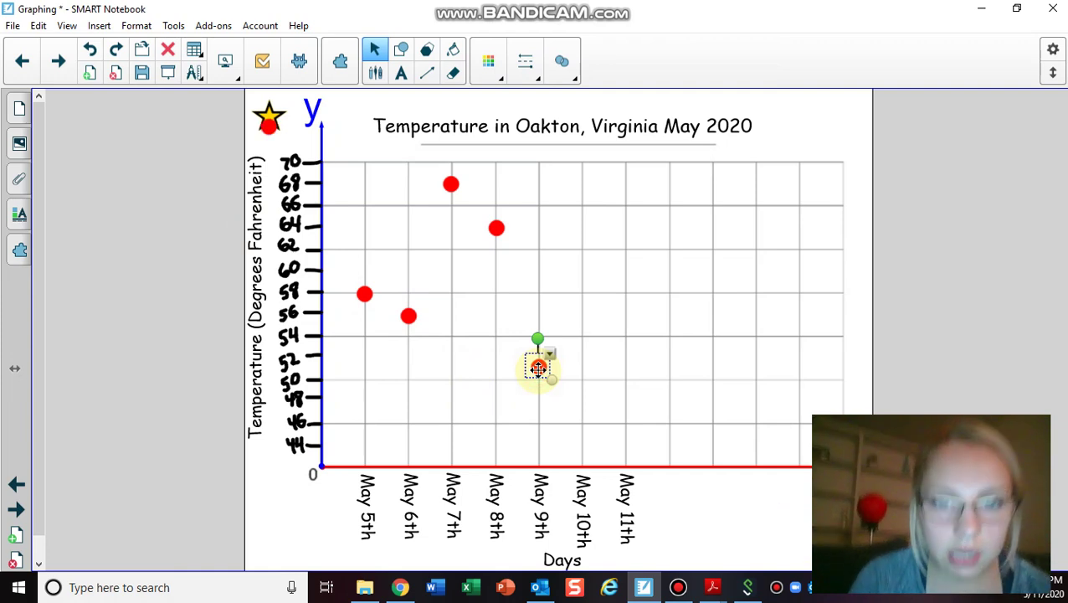
{"action": "left_click_drag", "start_coordinate": [277, 113], "coordinate": [597, 208]}
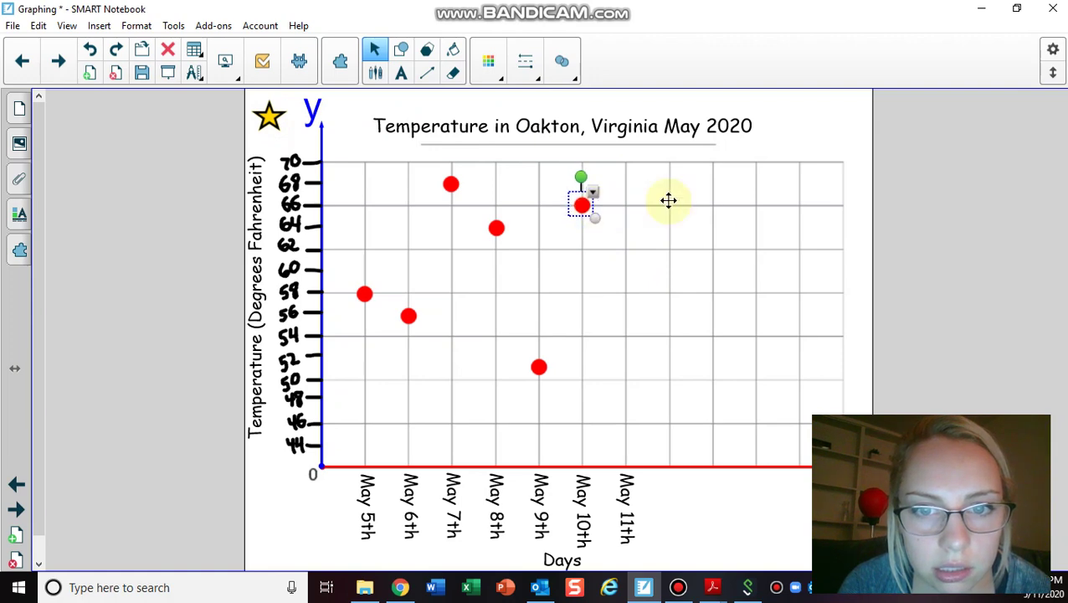
Recheck the table and add a red dot at 60 degrees for May 11th
{"action": "left_click", "coordinate": [18, 110]}
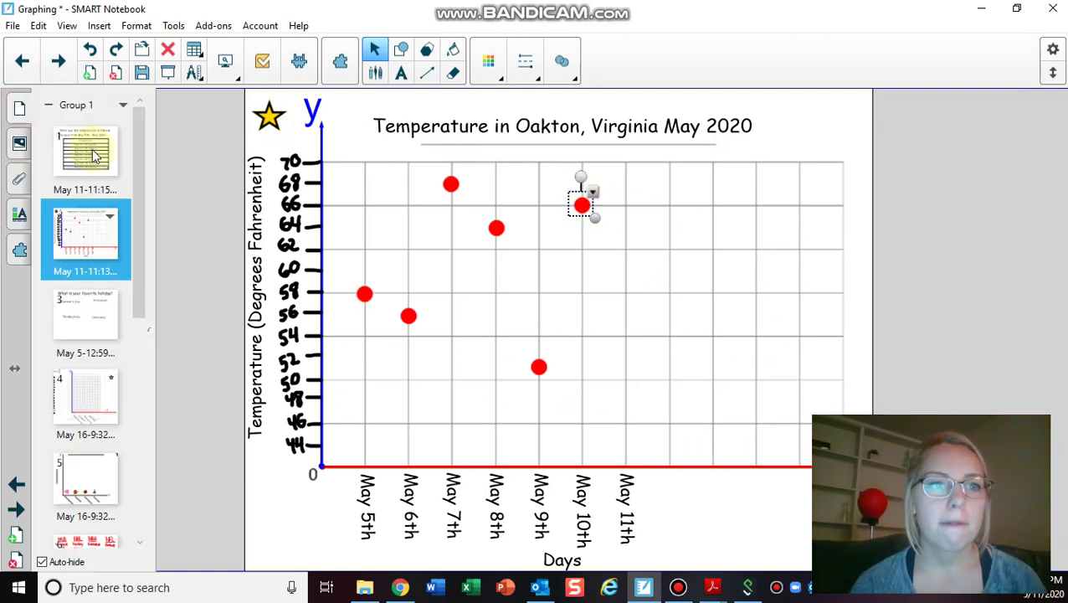
{"action": "left_click", "coordinate": [85, 155]}
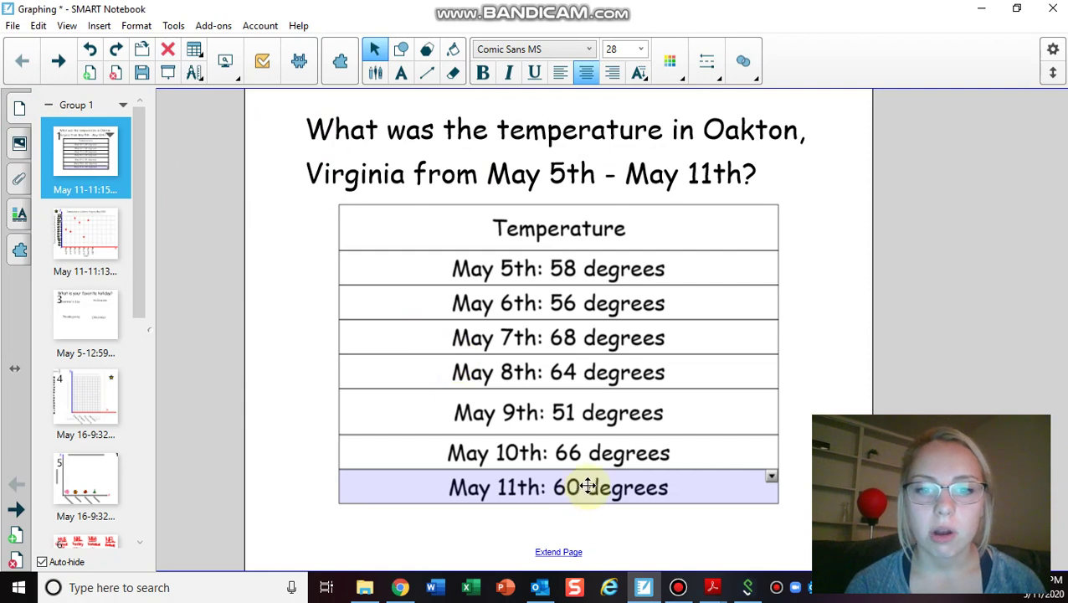
{"action": "left_click", "coordinate": [92, 241]}
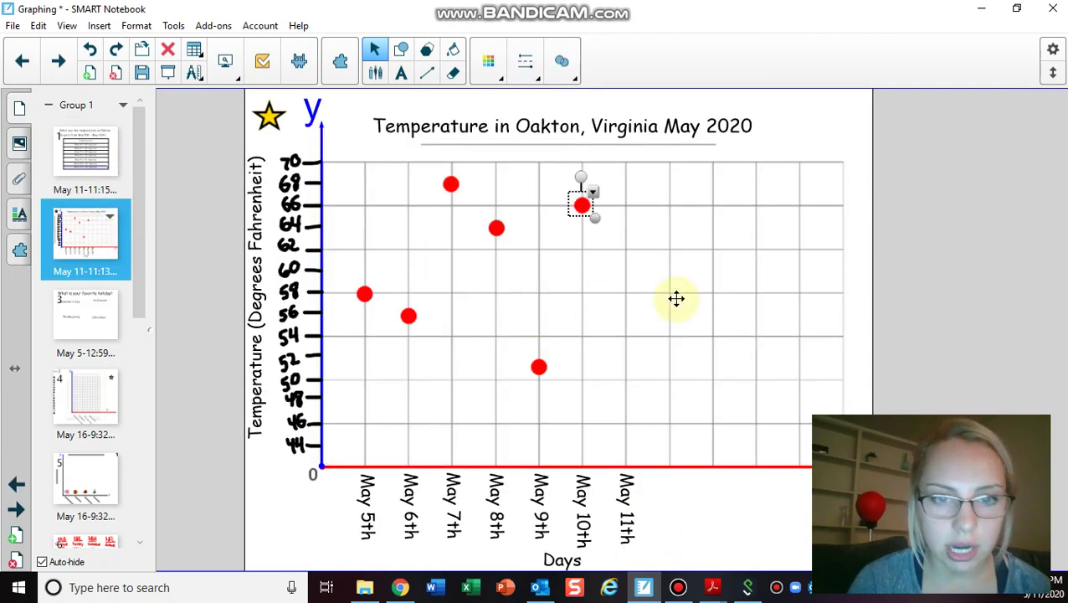
{"action": "left_click_drag", "start_coordinate": [269, 117], "coordinate": [515, 206]}
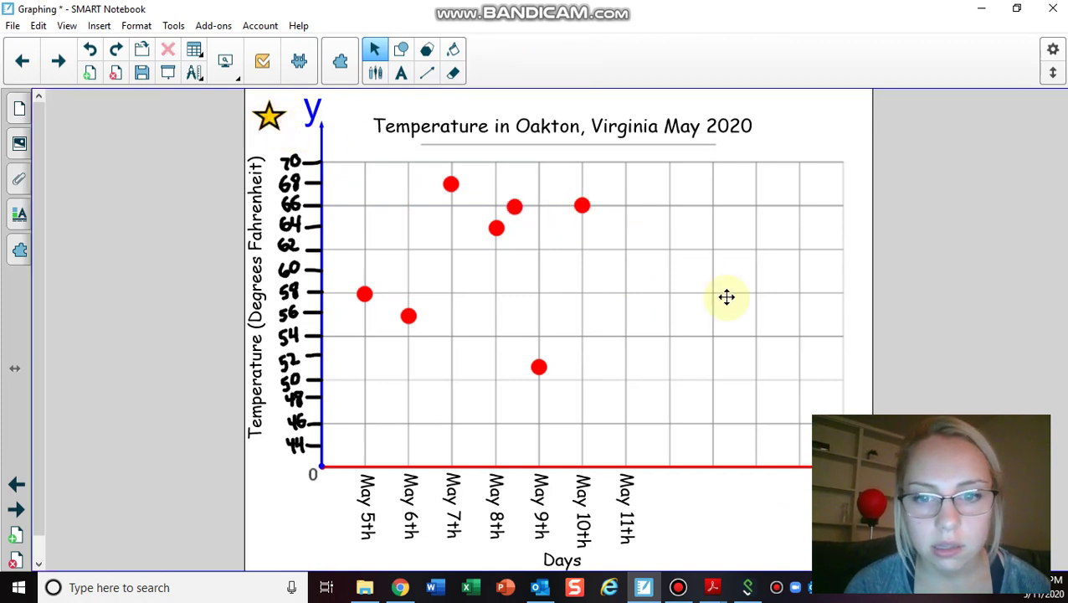
{"action": "left_click_drag", "start_coordinate": [727, 297], "coordinate": [629, 265]}
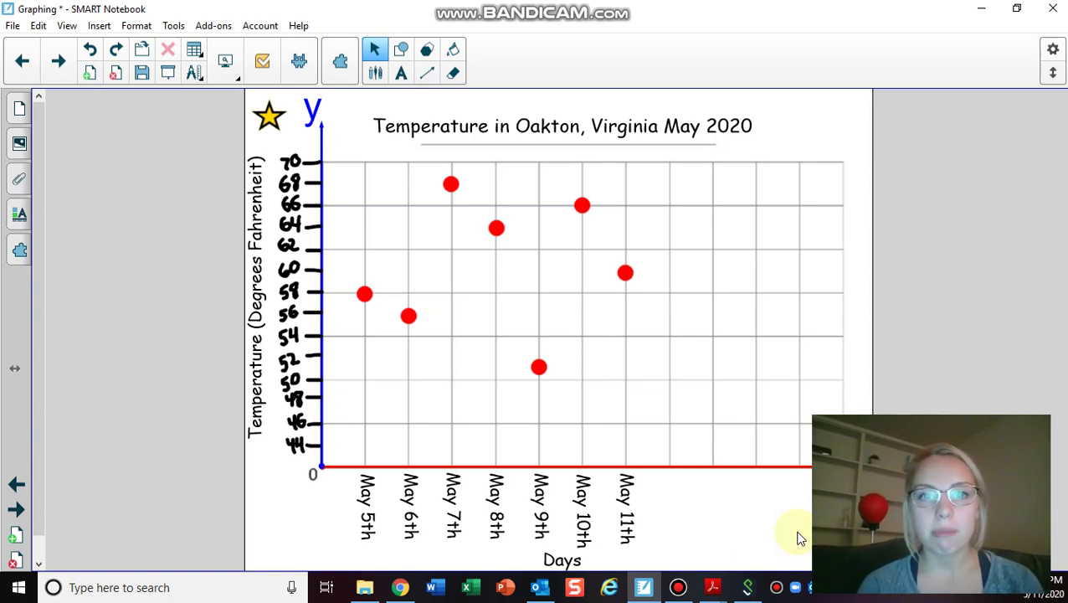
Draw black line segments joining the seven red dots from May 5th to May 11th
{"action": "left_click", "coordinate": [427, 73]}
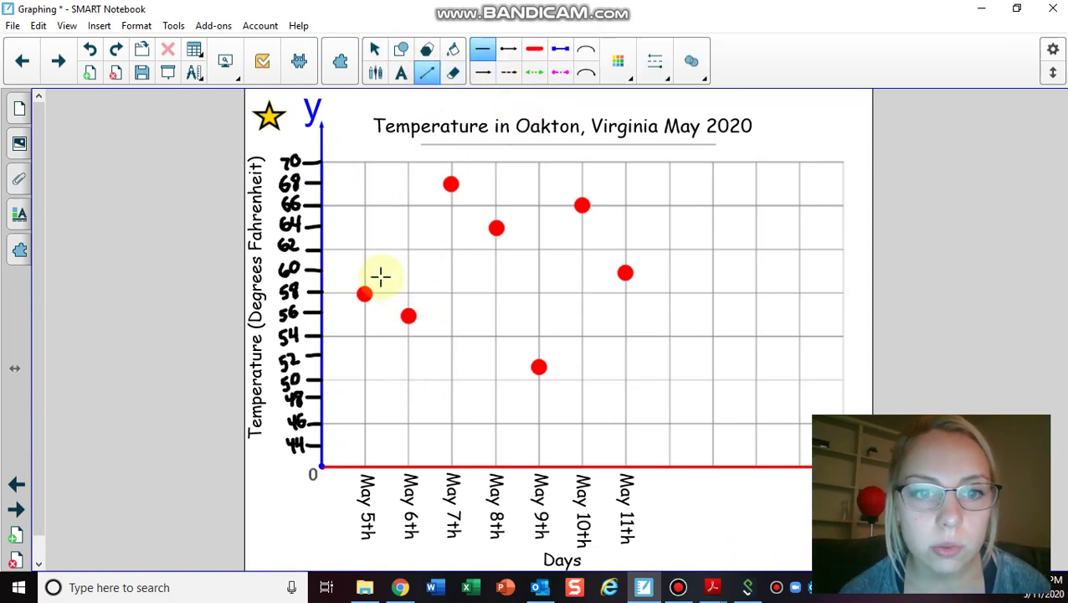
{"action": "mouse_move", "coordinate": [365, 293]}
{"action": "left_mouse_down"}
{"action": "mouse_move", "coordinate": [407, 314]}
{"action": "mouse_move", "coordinate": [450, 181]}
{"action": "mouse_move", "coordinate": [485, 216]}
{"action": "mouse_move", "coordinate": [539, 367]}
{"action": "mouse_move", "coordinate": [579, 206]}
{"action": "mouse_move", "coordinate": [625, 273]}
{"action": "left_mouse_up"}
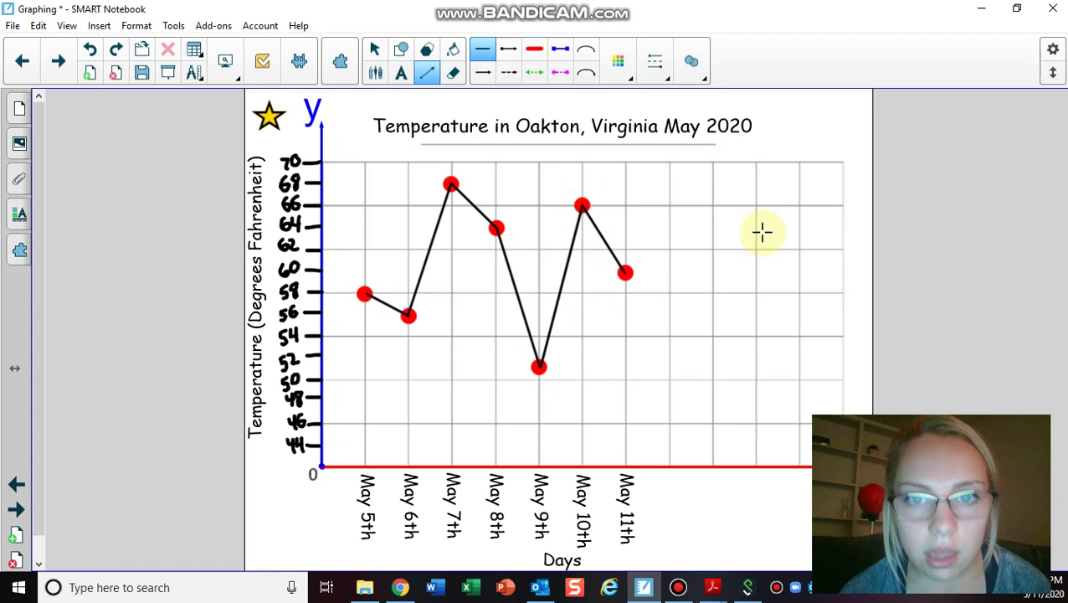
{"action": "left_click", "coordinate": [375, 48]}
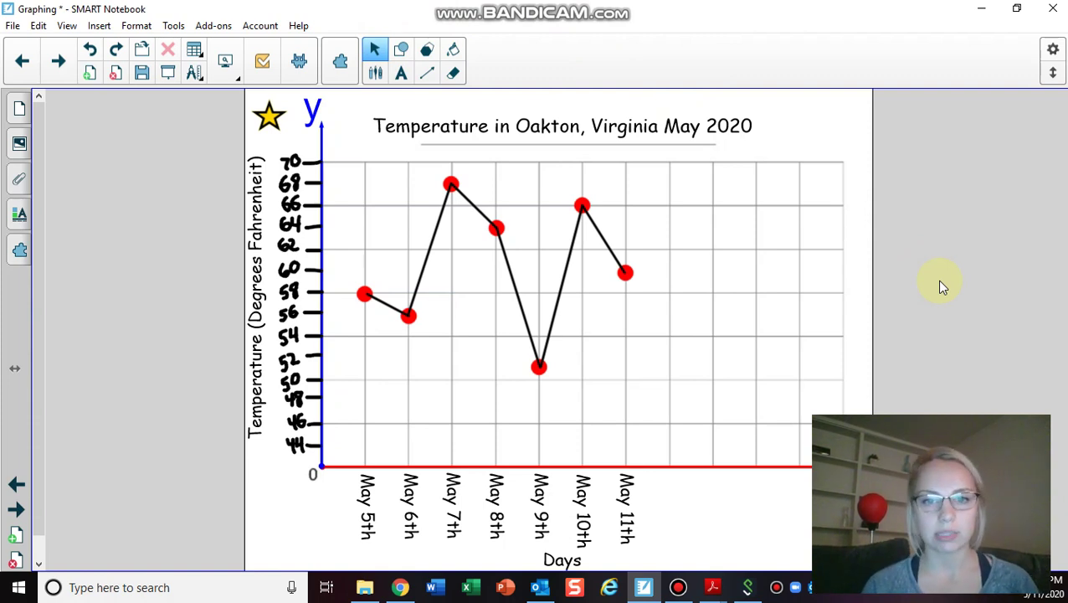
{"action": "left_click", "coordinate": [365, 293]}
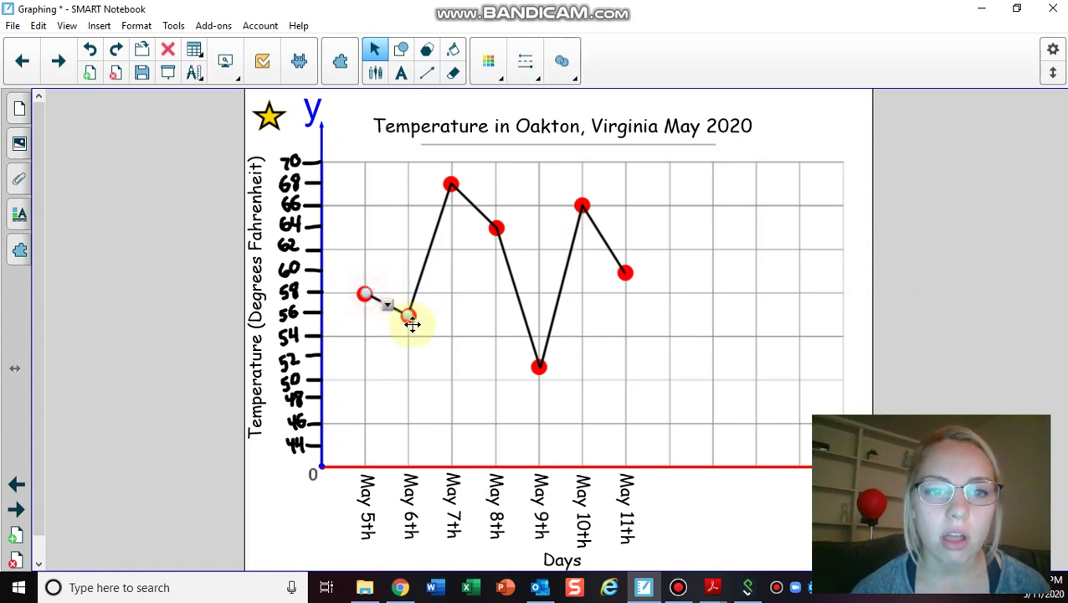
{"action": "left_click", "coordinate": [461, 194]}
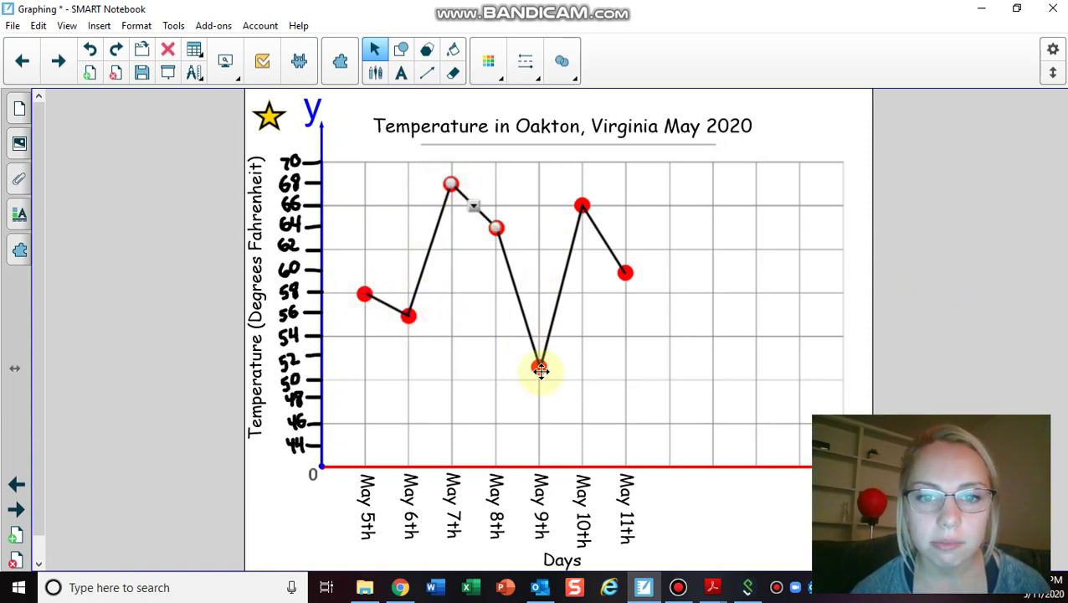
{"action": "left_click", "coordinate": [541, 369]}
{"action": "left_click", "coordinate": [596, 228]}
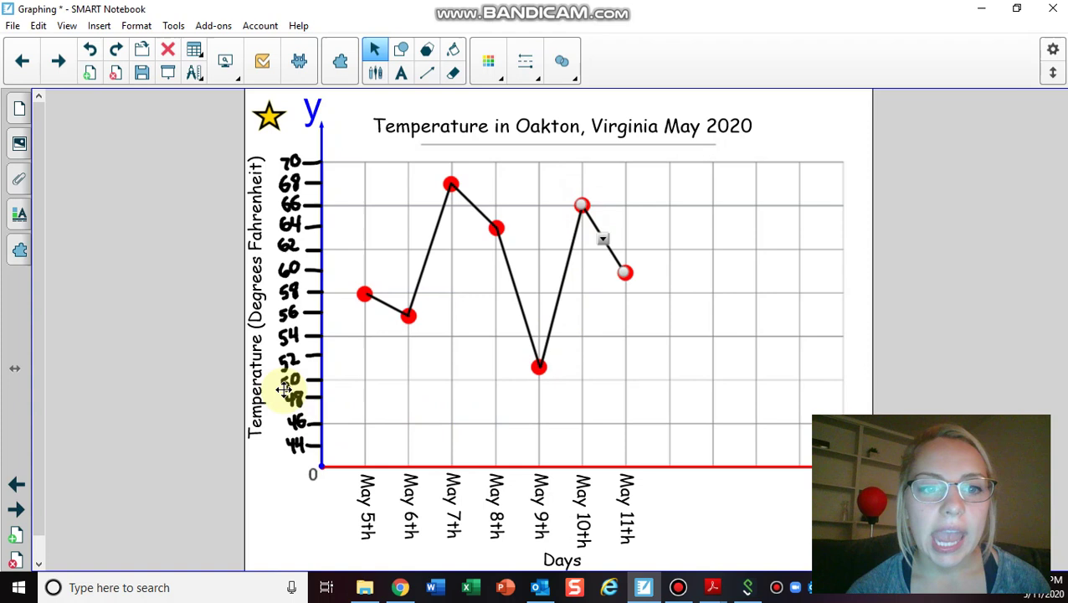
{"action": "left_click", "coordinate": [279, 510]}
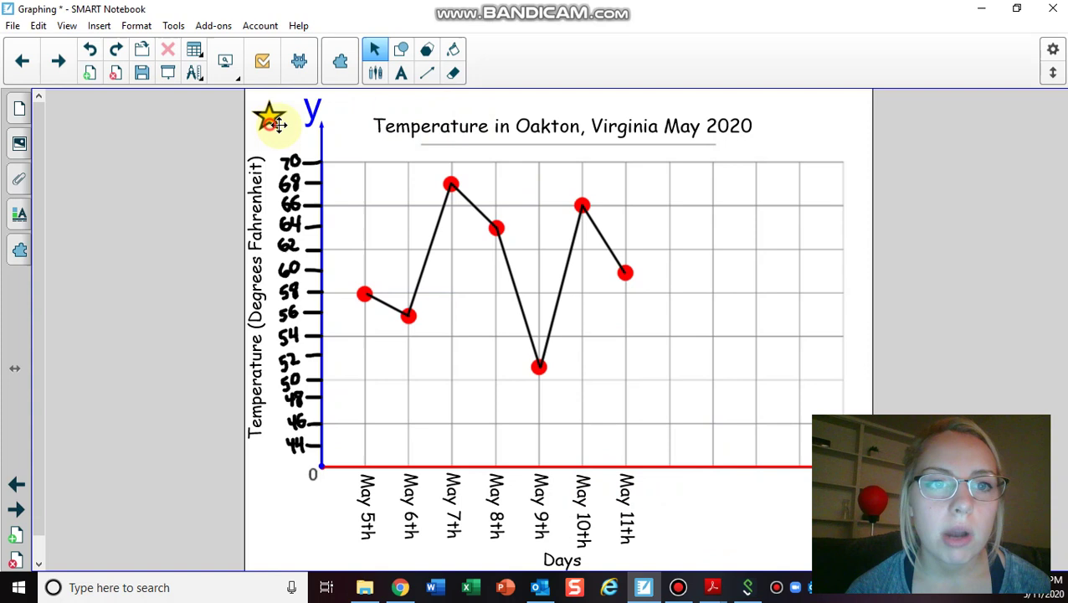
{"action": "left_click_drag", "start_coordinate": [275, 123], "coordinate": [352, 115]}
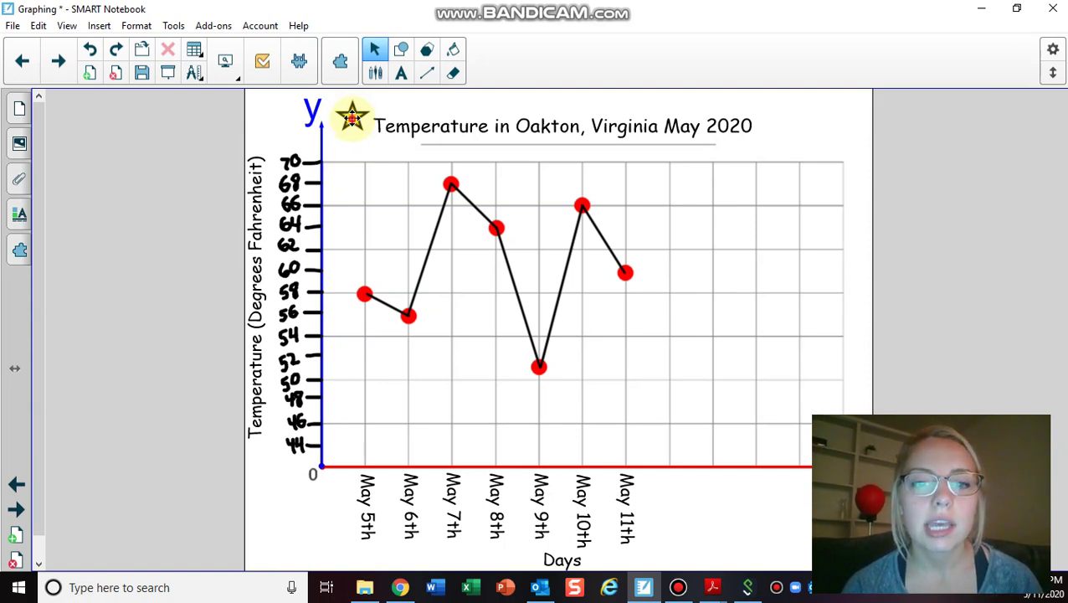
{"action": "left_click_drag", "start_coordinate": [352, 119], "coordinate": [358, 108]}
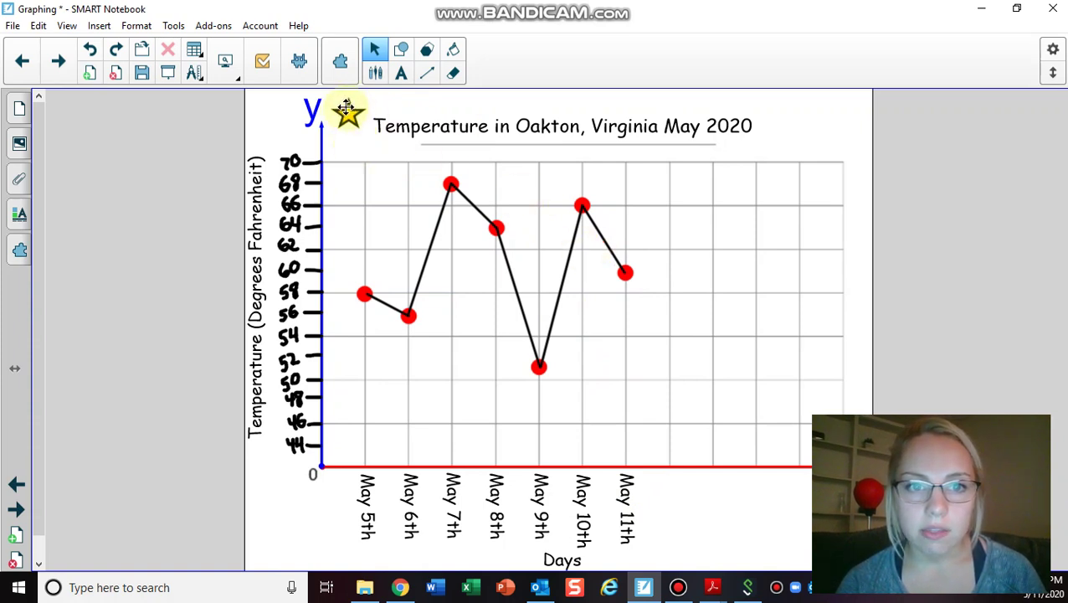
{"action": "left_click_drag", "start_coordinate": [348, 111], "coordinate": [593, 407]}
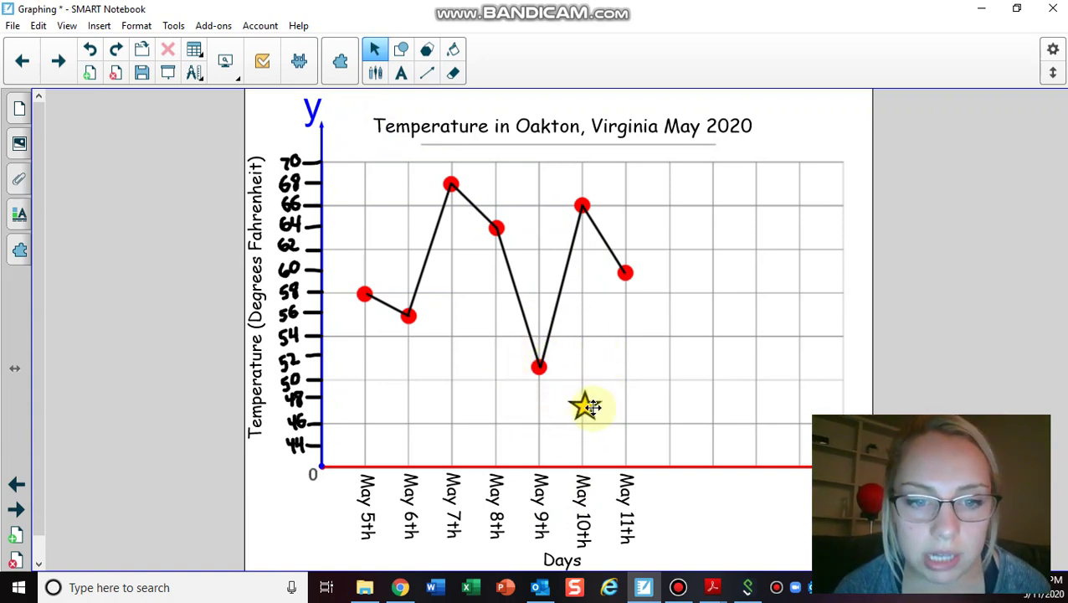
{"action": "left_click_drag", "start_coordinate": [593, 407], "coordinate": [549, 402]}
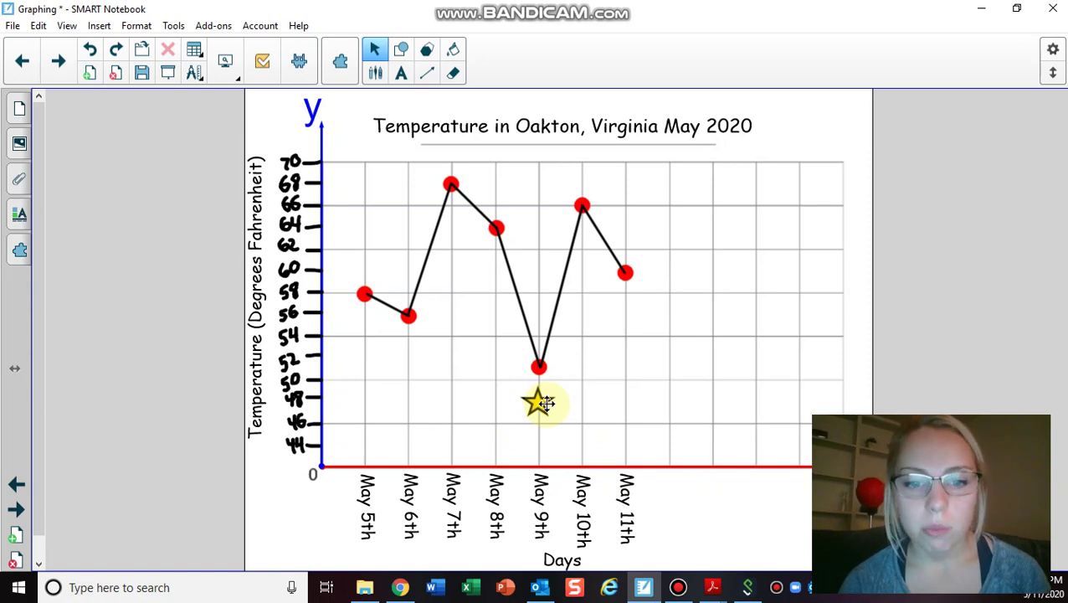
{"action": "left_click_drag", "start_coordinate": [546, 404], "coordinate": [264, 106]}
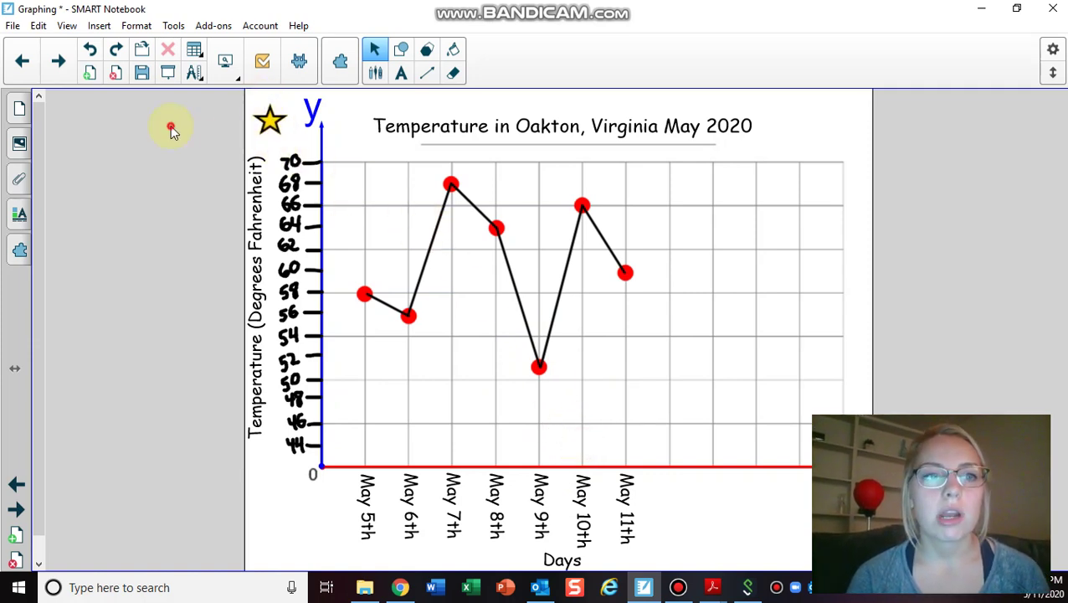
Compare the table on page 1 with the finished line graph on page 2
{"action": "left_click", "coordinate": [19, 109]}
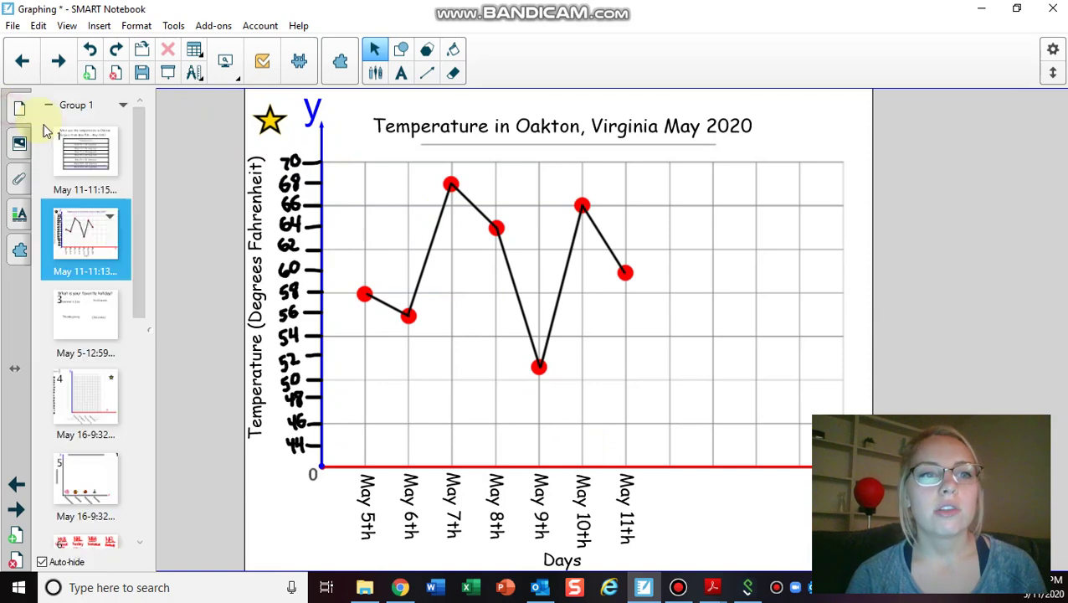
{"action": "left_click", "coordinate": [83, 149]}
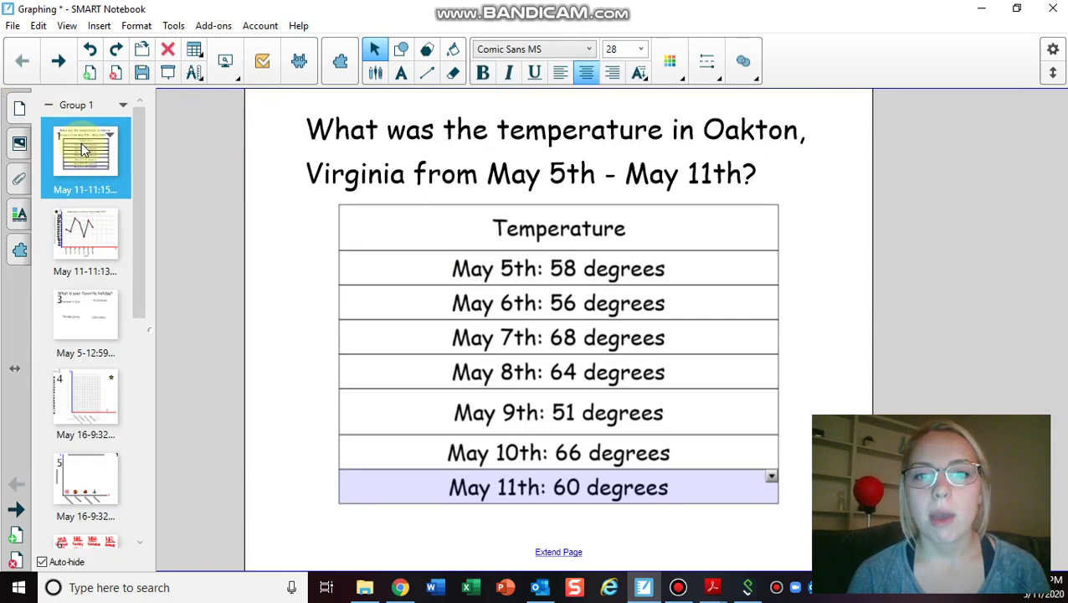
{"action": "left_click", "coordinate": [93, 232]}
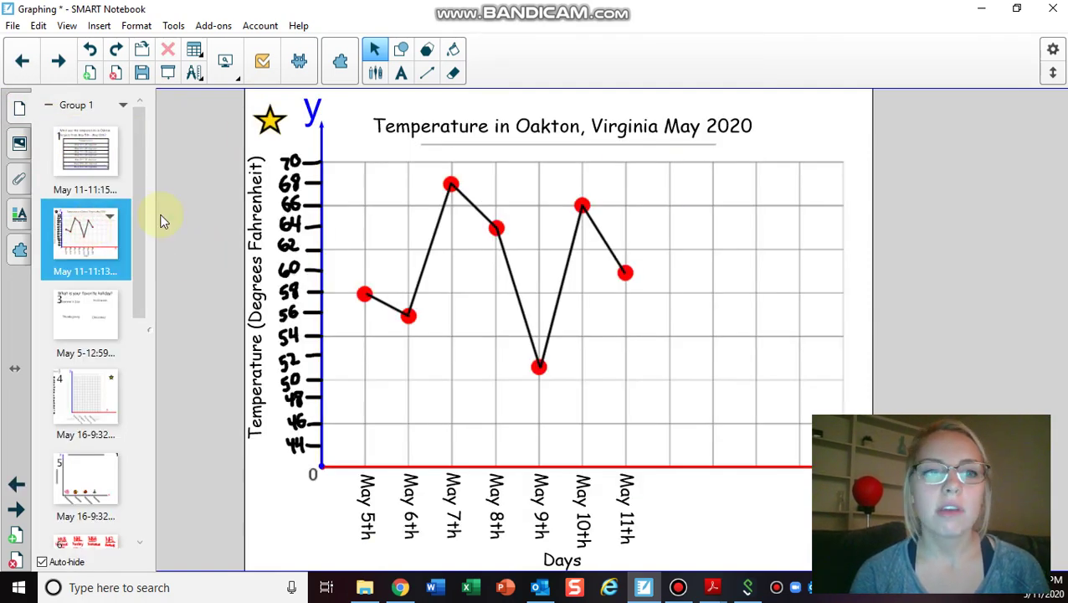